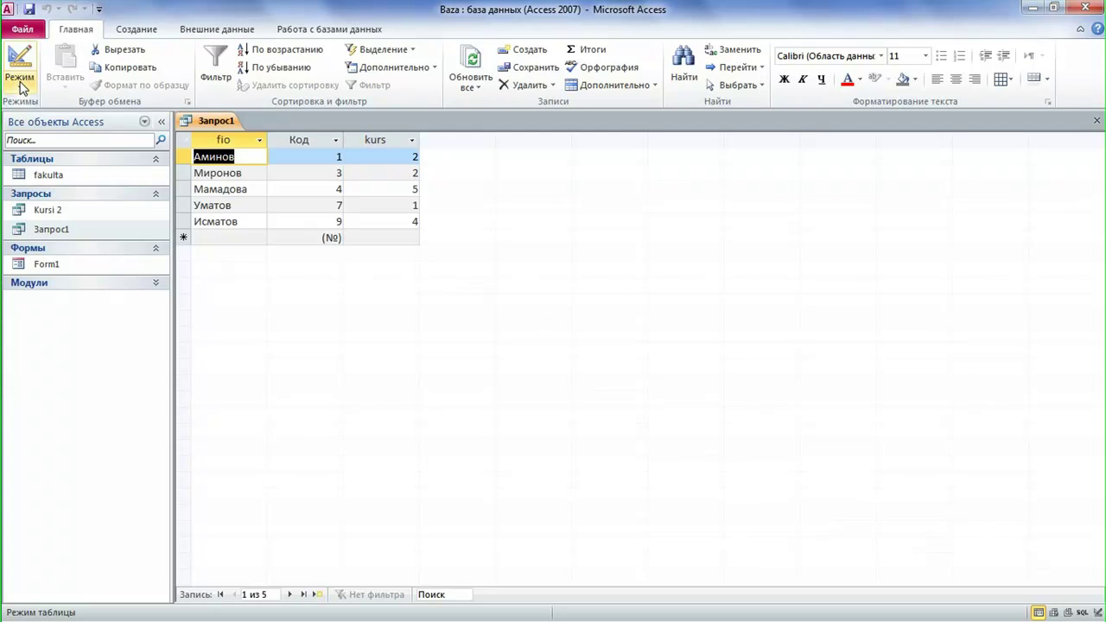
Step: Review the SQL text of Запрос1, including its pattern condition on fio, and run the query
{"action": "left_click", "coordinate": [45, 226]}
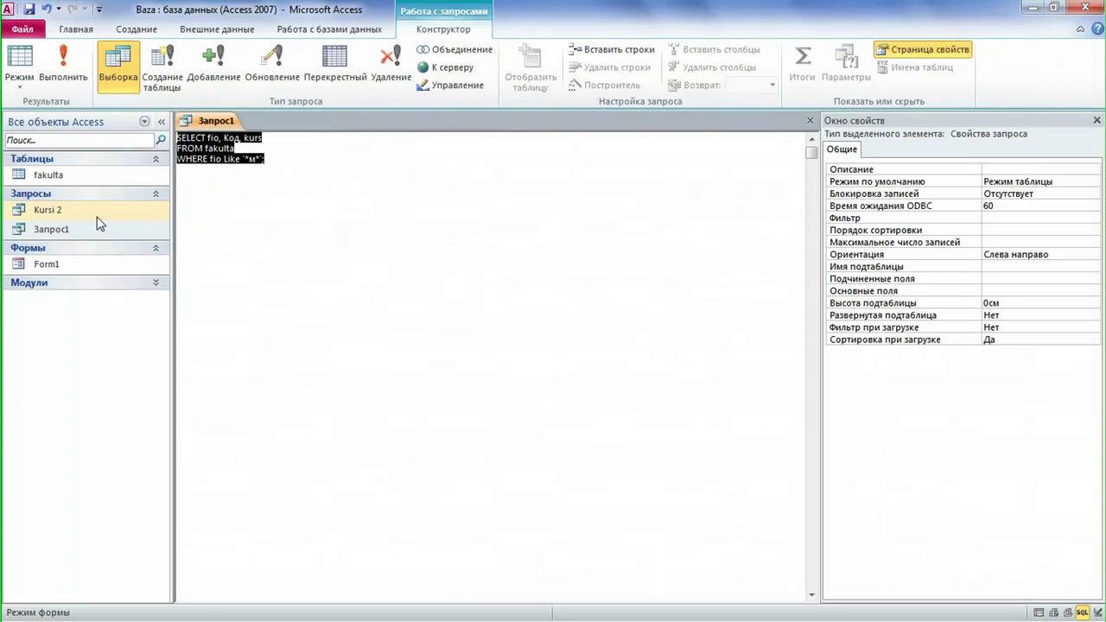
{"action": "left_click", "coordinate": [217, 164]}
{"action": "left_click_drag", "start_coordinate": [250, 156], "coordinate": [255, 156]}
{"action": "left_click", "coordinate": [255, 159]}
{"action": "left_click", "coordinate": [68, 73]}
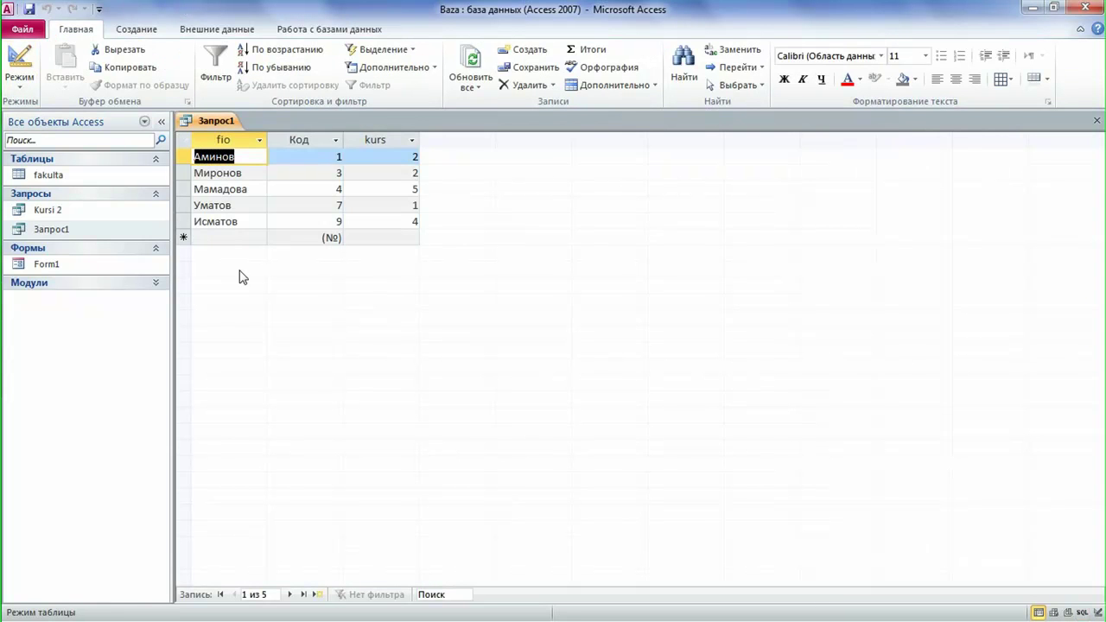
Step: Open the fakulta table and compare its fio values with the Запрос1 results, checking for the letter "м"
{"action": "left_click", "coordinate": [37, 177]}
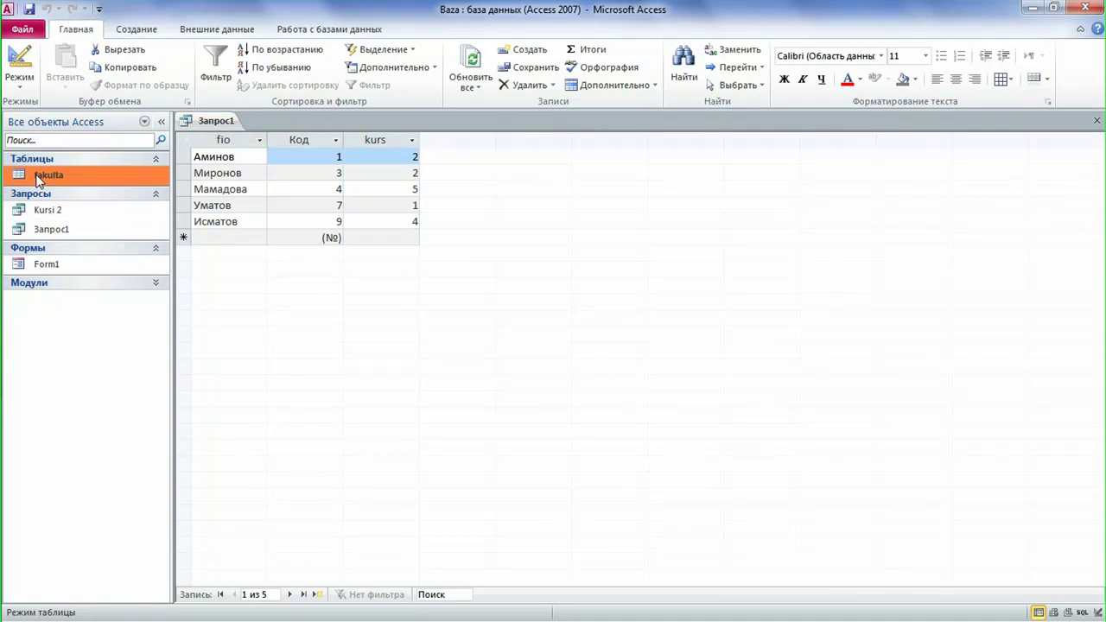
{"action": "double_click", "coordinate": [37, 177]}
{"action": "left_click", "coordinate": [293, 236]}
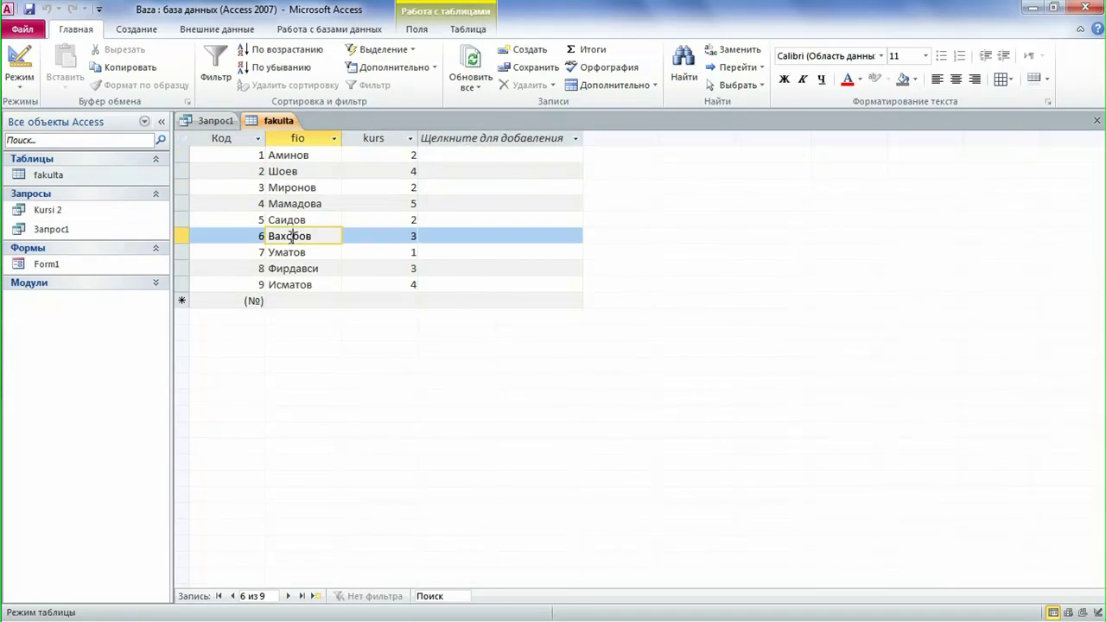
{"action": "left_click", "coordinate": [213, 121]}
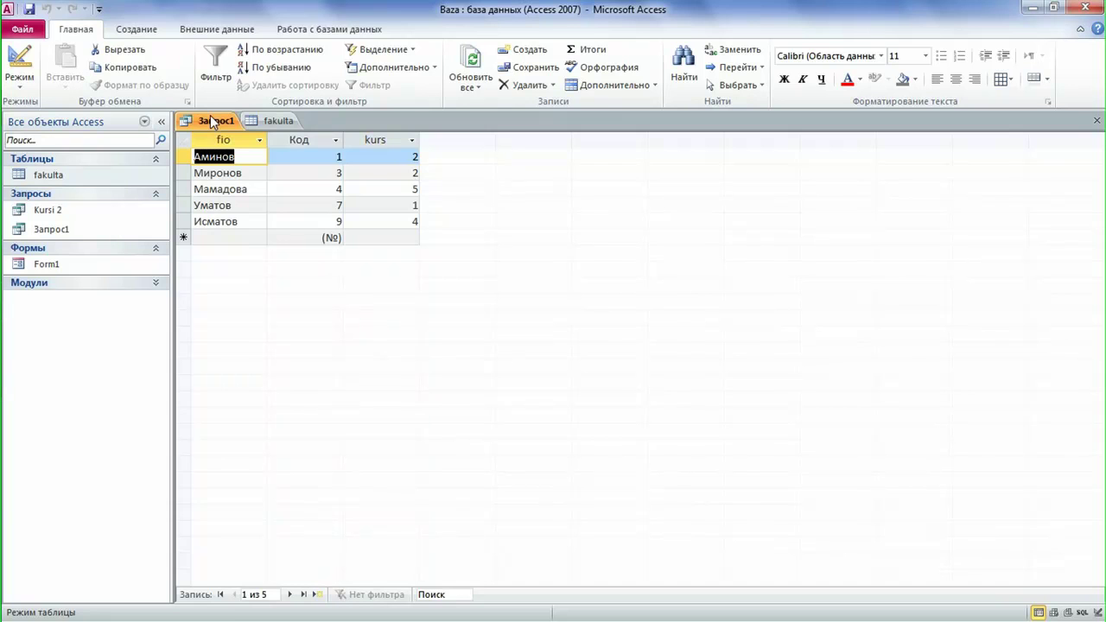
{"action": "left_click", "coordinate": [216, 172]}
{"action": "left_click_drag", "start_coordinate": [203, 156], "coordinate": [211, 156]}
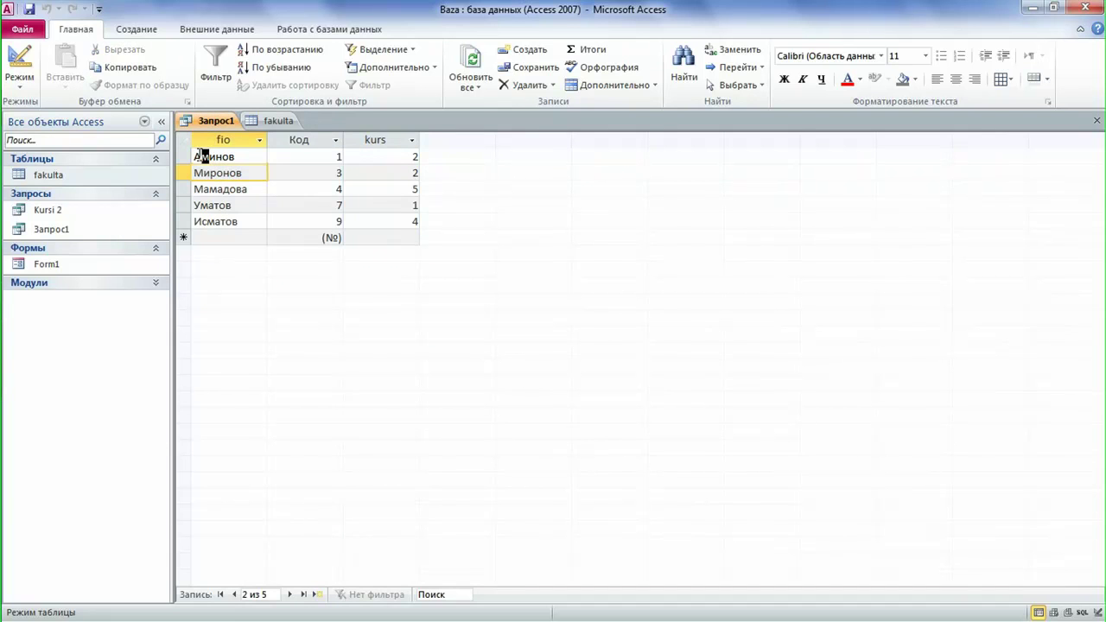
{"action": "left_click", "coordinate": [195, 188]}
{"action": "left_click_drag", "start_coordinate": [204, 190], "coordinate": [219, 223]}
{"action": "left_click", "coordinate": [188, 191]}
Step: Examine the kurs value of each record in the Запрос1 results
{"action": "left_click", "coordinate": [406, 178]}
{"action": "left_click", "coordinate": [410, 156]}
{"action": "left_click", "coordinate": [407, 187]}
{"action": "left_click", "coordinate": [403, 158]}
{"action": "left_click", "coordinate": [401, 171]}
{"action": "left_click", "coordinate": [404, 154]}
{"action": "left_click", "coordinate": [406, 169]}
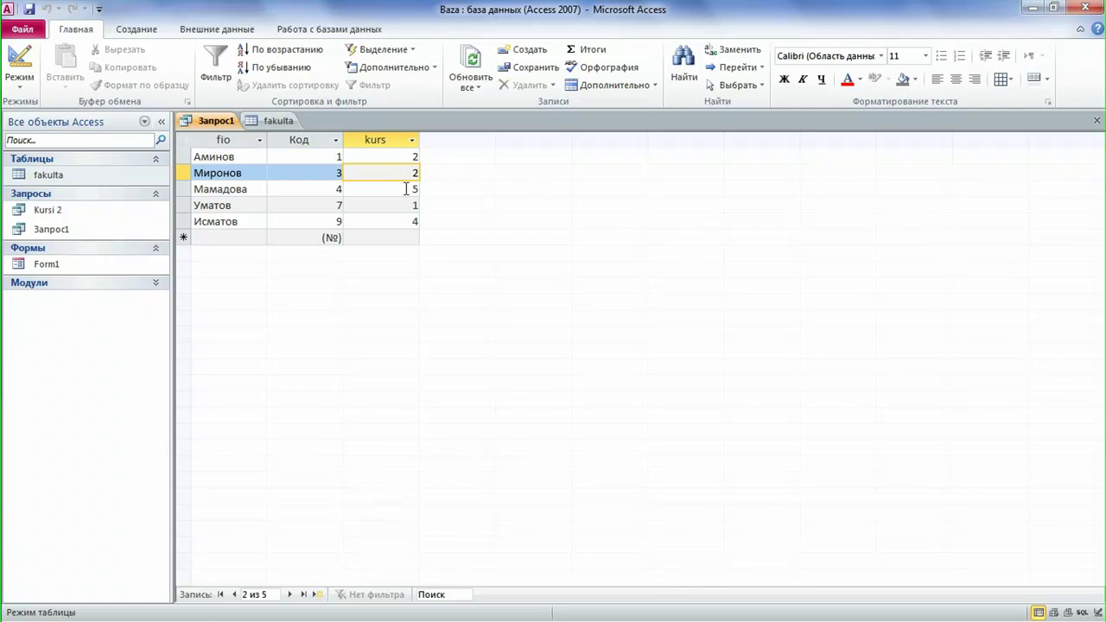
{"action": "left_click", "coordinate": [406, 188]}
{"action": "left_click", "coordinate": [406, 205]}
{"action": "left_click", "coordinate": [413, 220]}
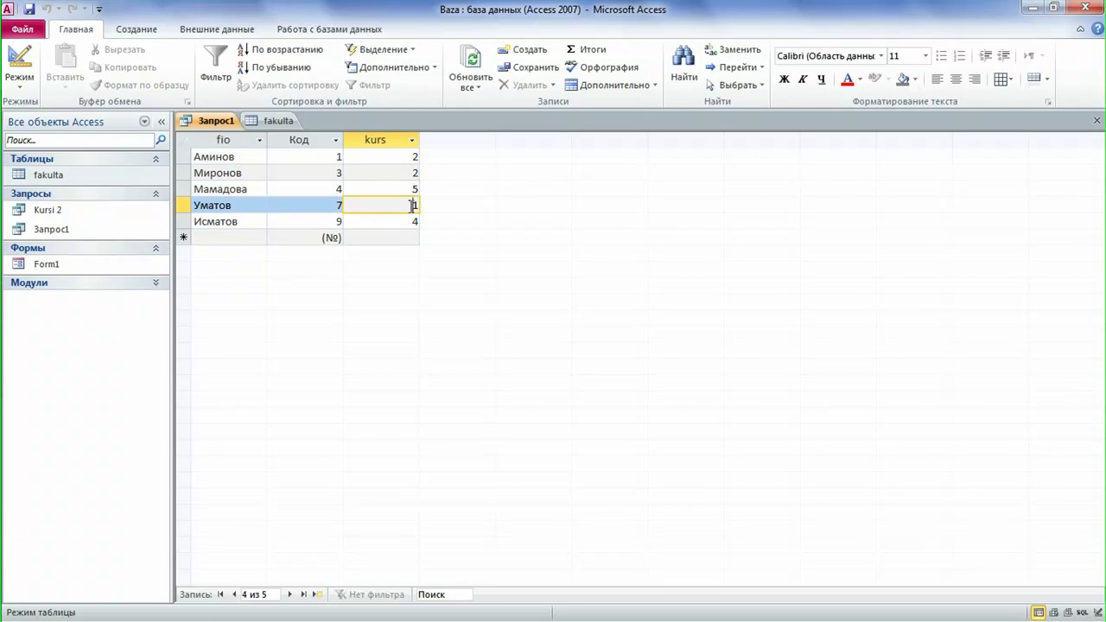
{"action": "left_click", "coordinate": [410, 189]}
{"action": "left_click", "coordinate": [291, 174]}
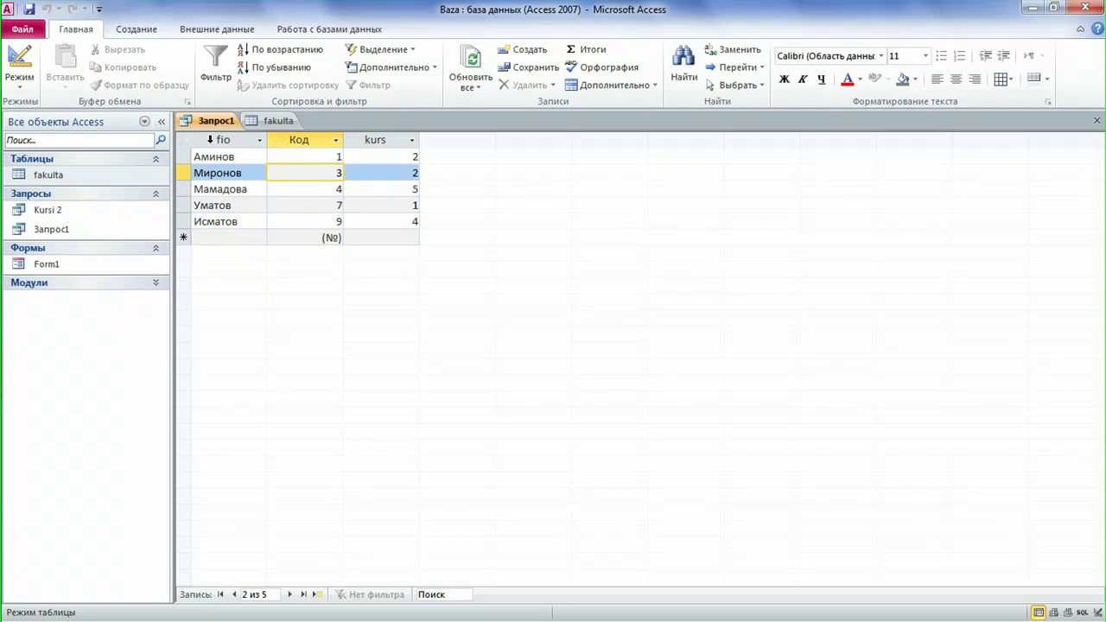
Step: Check the fakulta table against the Запрос1 results and review which returned rows belong to which kurs
{"action": "left_click", "coordinate": [278, 121]}
{"action": "left_click", "coordinate": [213, 121]}
{"action": "left_click_drag", "start_coordinate": [180, 187], "coordinate": [178, 235]}
{"action": "left_click_drag", "start_coordinate": [180, 157], "coordinate": [180, 170]}
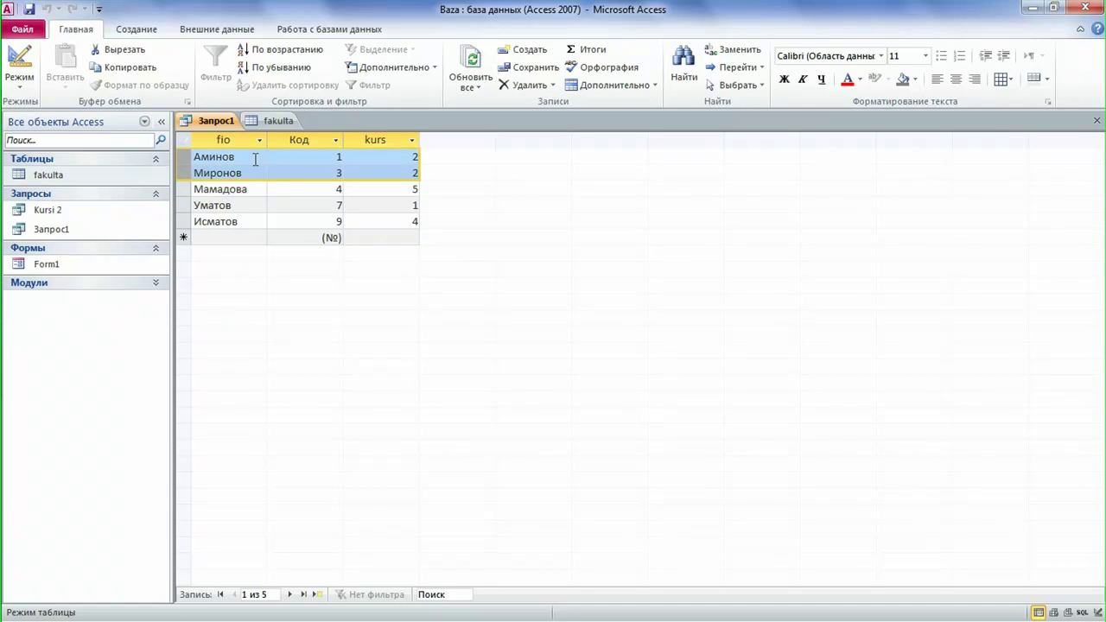
{"action": "left_click", "coordinate": [394, 156]}
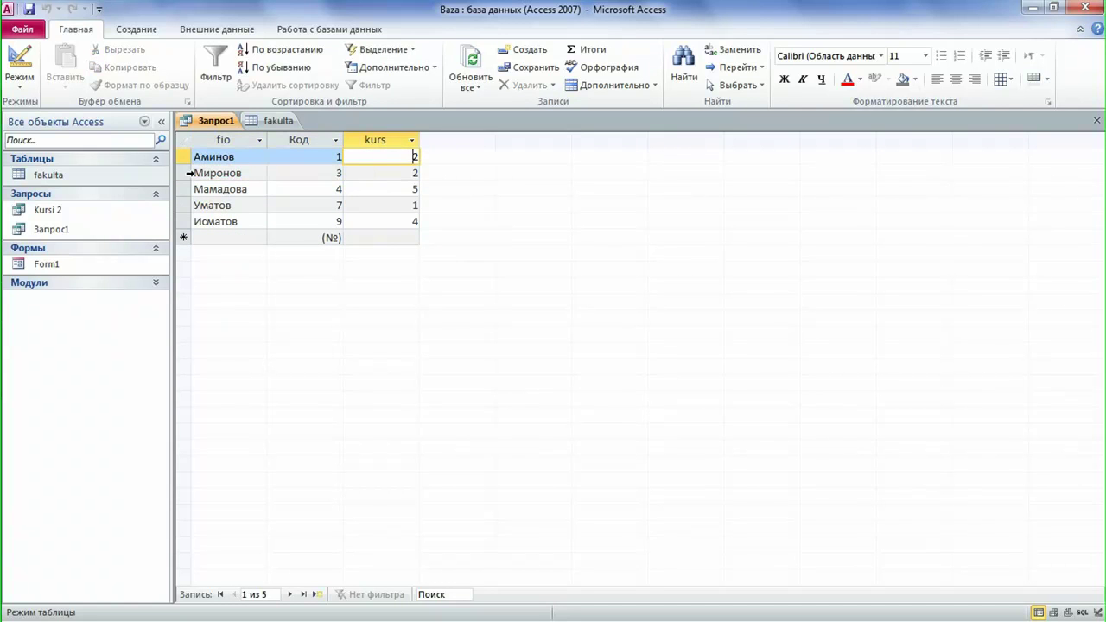
{"action": "left_click", "coordinate": [184, 173]}
{"action": "left_click", "coordinate": [394, 174]}
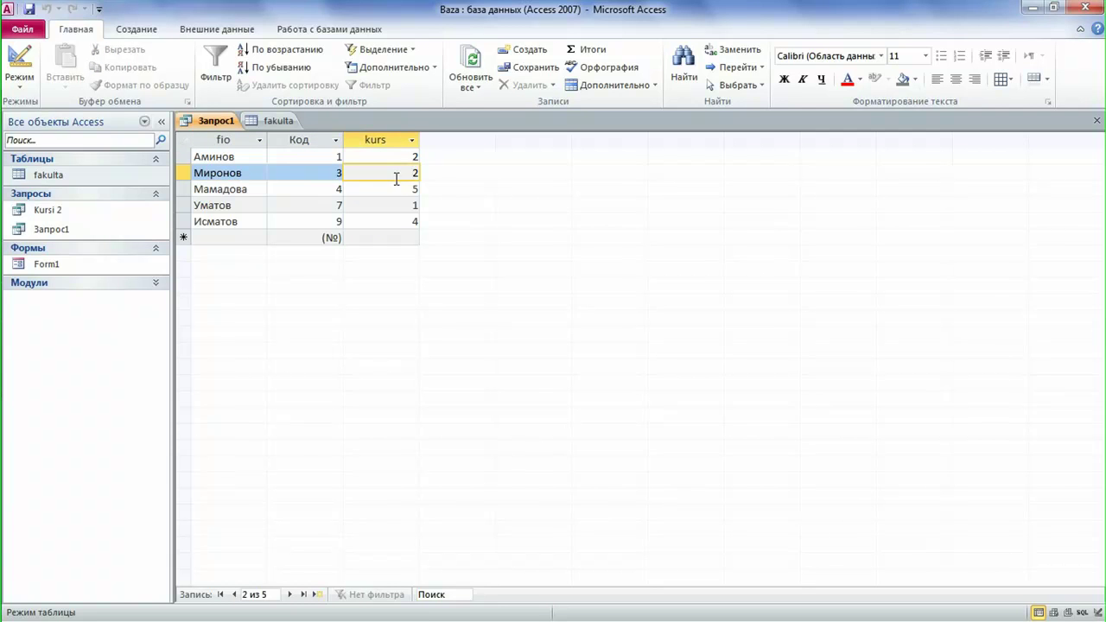
{"action": "left_click", "coordinate": [395, 189]}
{"action": "left_click", "coordinate": [399, 210]}
{"action": "left_click", "coordinate": [412, 222]}
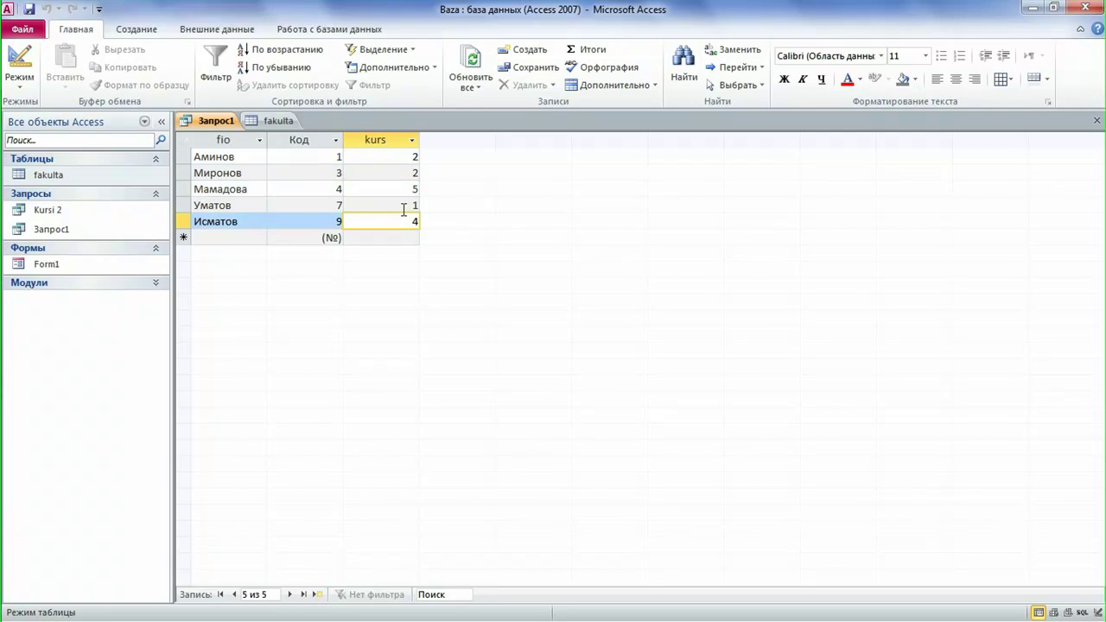
{"action": "left_click", "coordinate": [410, 204]}
{"action": "double_click", "coordinate": [408, 186]}
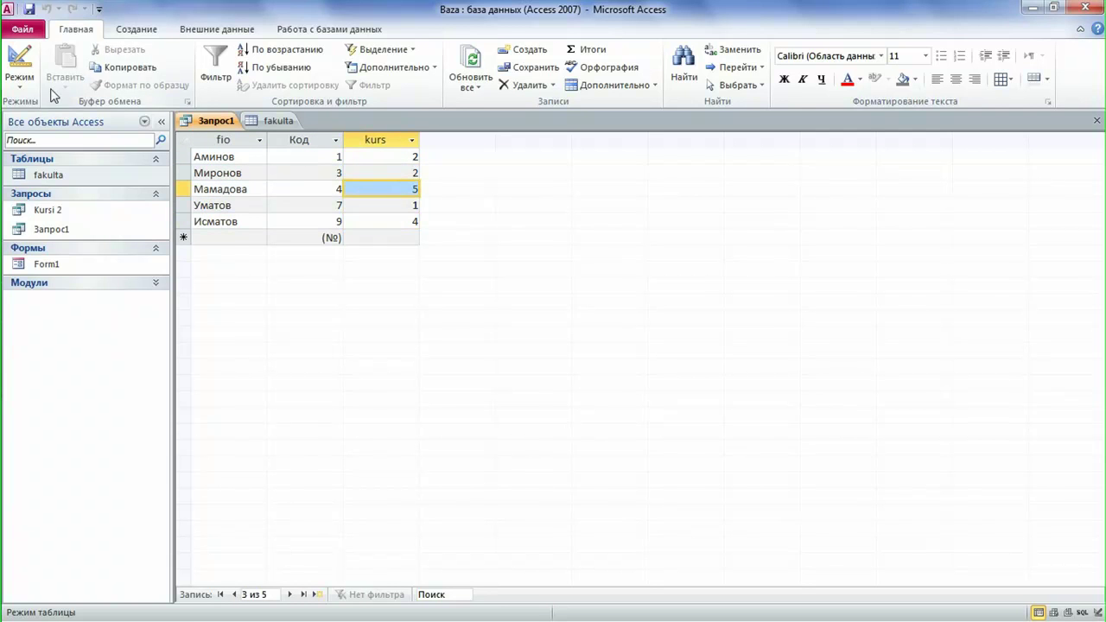
Step: Add the condition "and kurs=2" to the WHERE clause in the SQL of Запрос1 and run the query
{"action": "left_click", "coordinate": [19, 80]}
{"action": "left_click", "coordinate": [57, 220]}
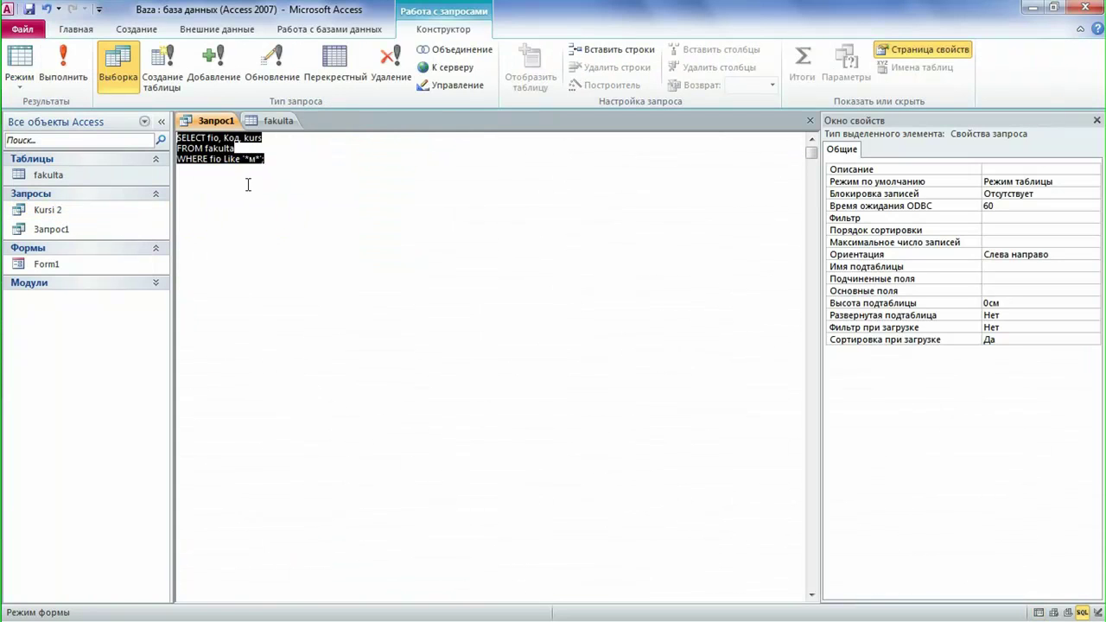
{"action": "left_click", "coordinate": [263, 158]}
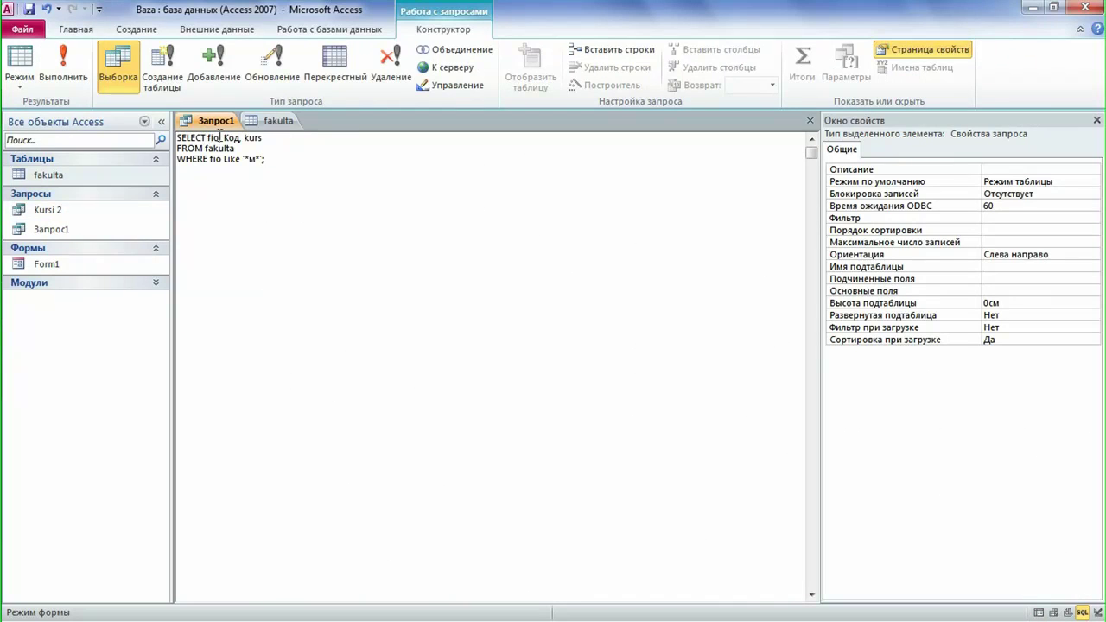
{"action": "left_click_drag", "start_coordinate": [209, 137], "coordinate": [258, 138]}
{"action": "left_click", "coordinate": [249, 159]}
{"action": "left_click", "coordinate": [273, 179]}
{"action": "key", "text": "BackSpace"}
{"action": "key", "text": "BackSpace"}
{"action": "type", "text": "and kurs=2"}
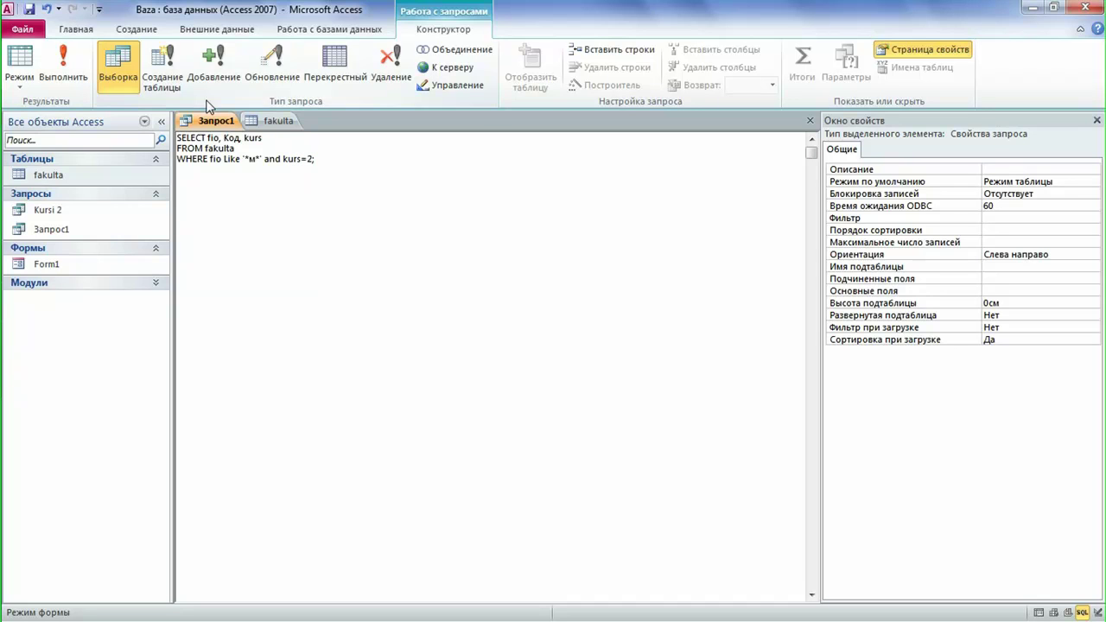
{"action": "left_click", "coordinate": [21, 60]}
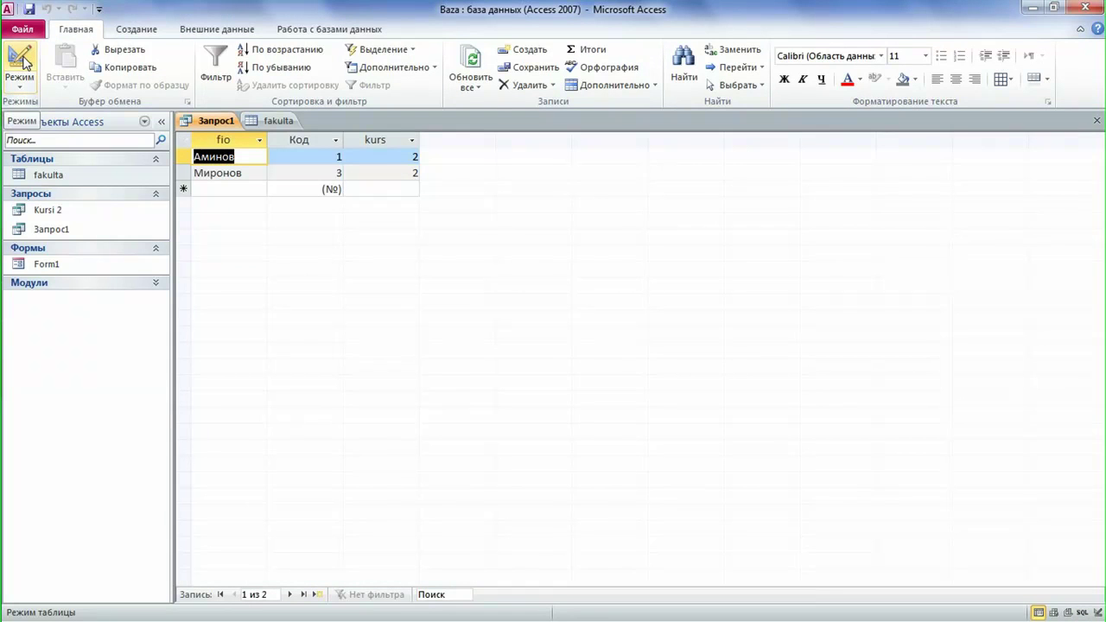
Step: Check the fio and kurs values of the returned records against the pattern and kurs conditions
{"action": "left_click", "coordinate": [250, 171]}
{"action": "left_click", "coordinate": [251, 158]}
{"action": "left_click", "coordinate": [376, 159]}
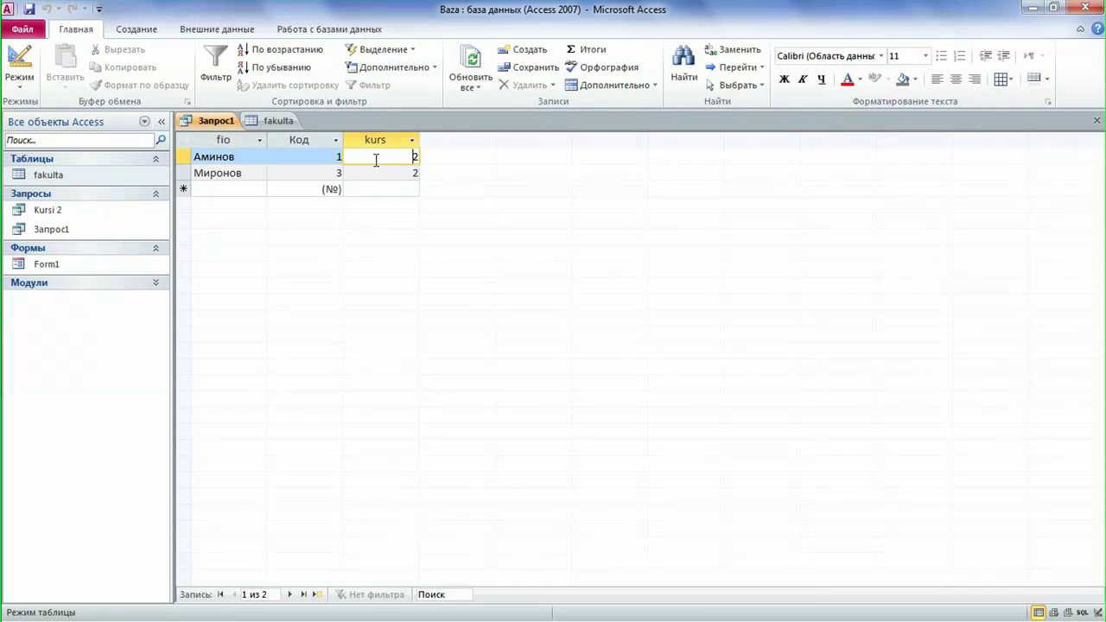
{"action": "left_click", "coordinate": [387, 171]}
{"action": "left_click", "coordinate": [394, 157]}
{"action": "left_click", "coordinate": [399, 173]}
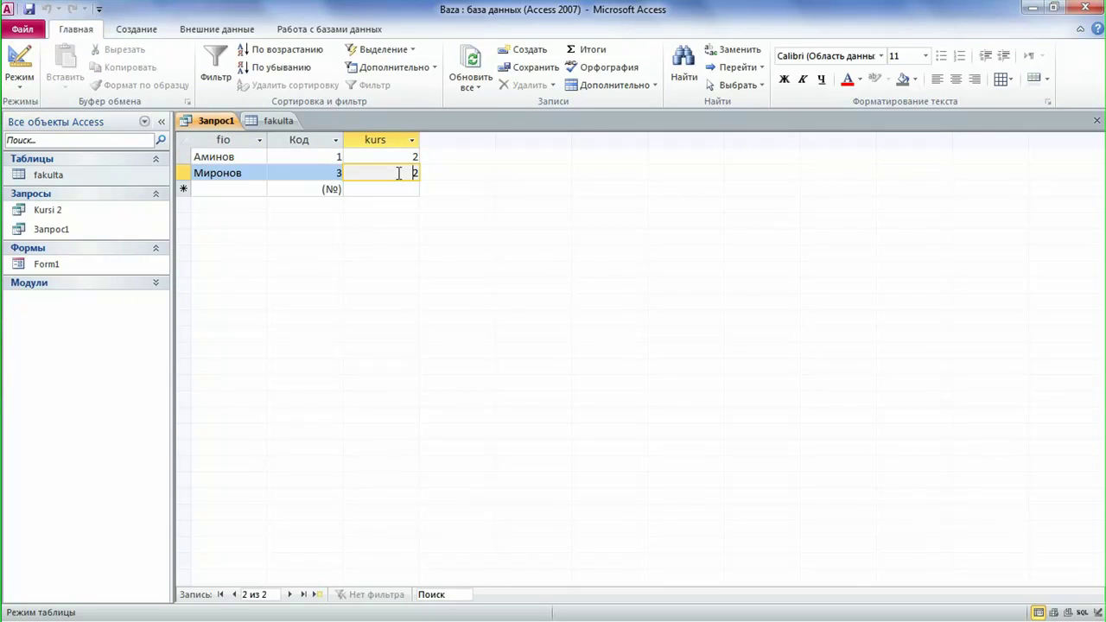
{"action": "left_click", "coordinate": [406, 172]}
{"action": "left_click", "coordinate": [205, 156]}
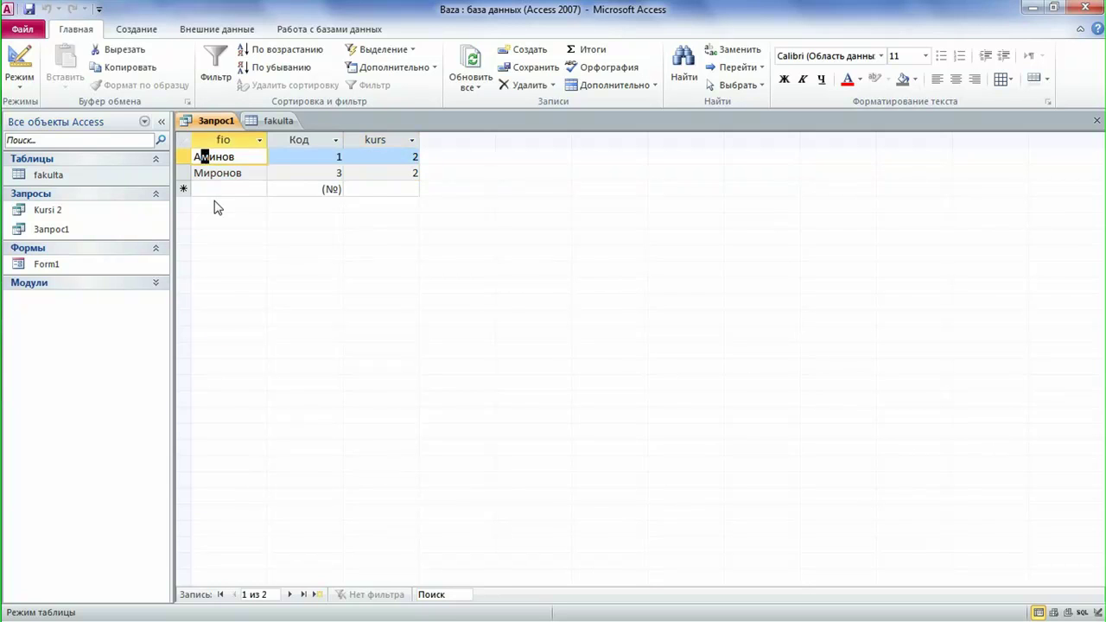
{"action": "left_click", "coordinate": [193, 172]}
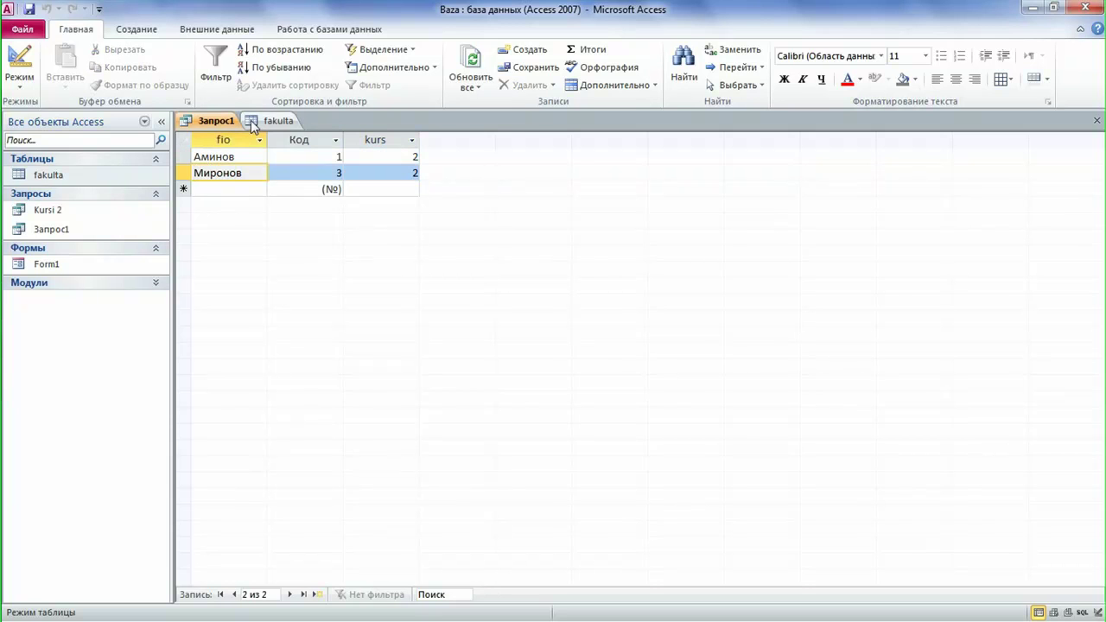
Step: Change the kurs condition in the SQL of Запрос1 to kurs=1 and run the query
{"action": "left_click", "coordinate": [14, 93]}
{"action": "left_click", "coordinate": [39, 217]}
{"action": "left_click", "coordinate": [306, 159]}
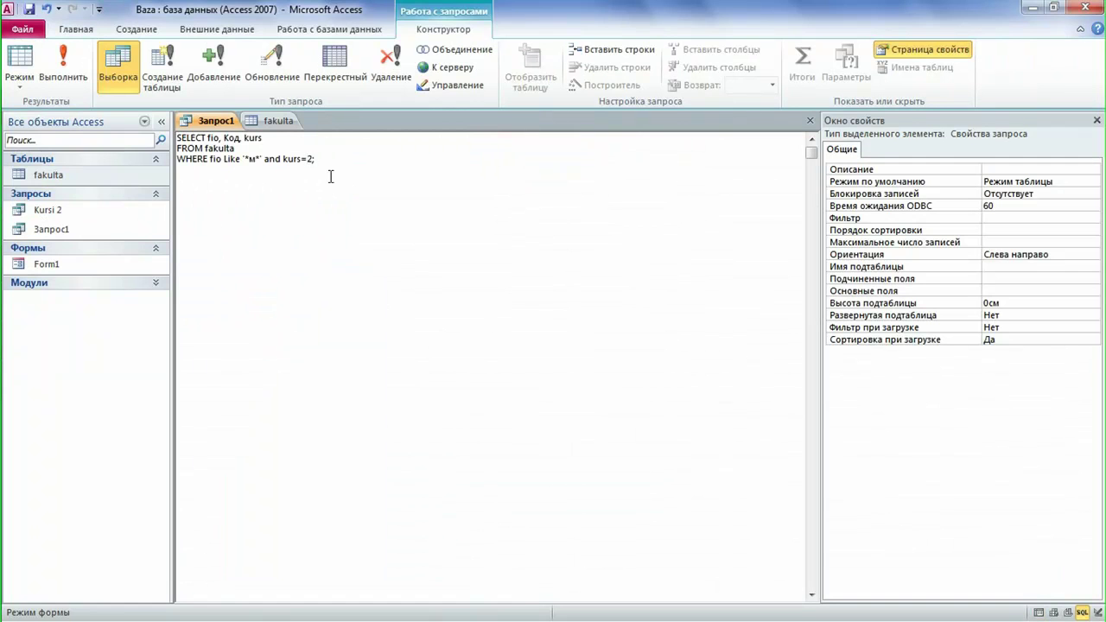
{"action": "type", "text": "1"}
{"action": "left_click", "coordinate": [22, 61]}
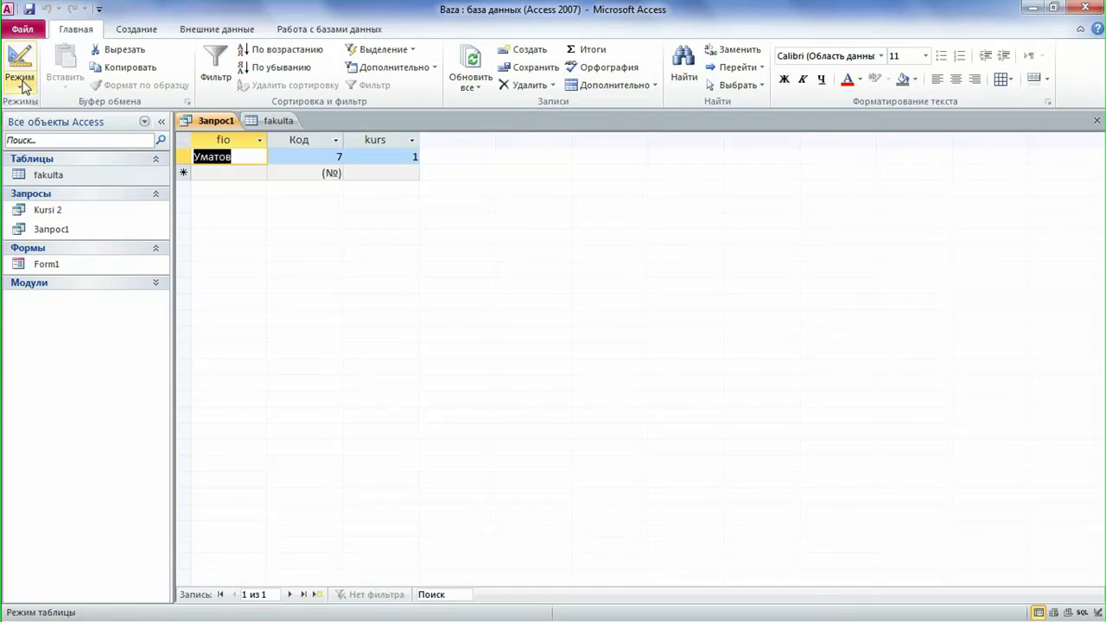
Step: Replace the field list in the SELECT clause of Запрос1 with * and run the query
{"action": "left_click", "coordinate": [21, 87]}
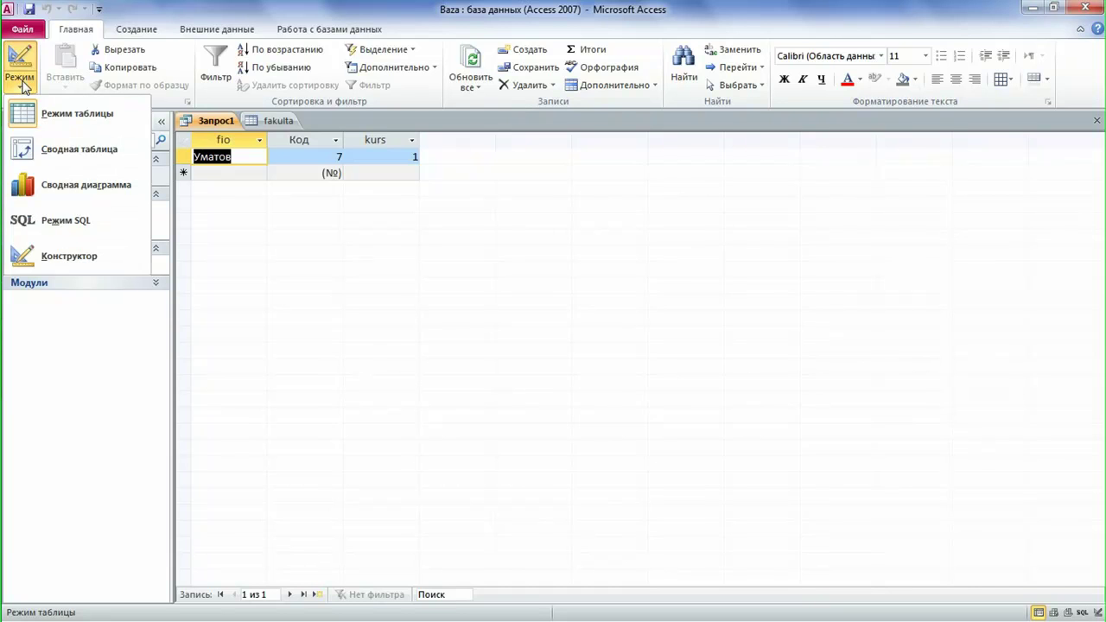
{"action": "left_click", "coordinate": [62, 229]}
{"action": "left_click", "coordinate": [222, 137]}
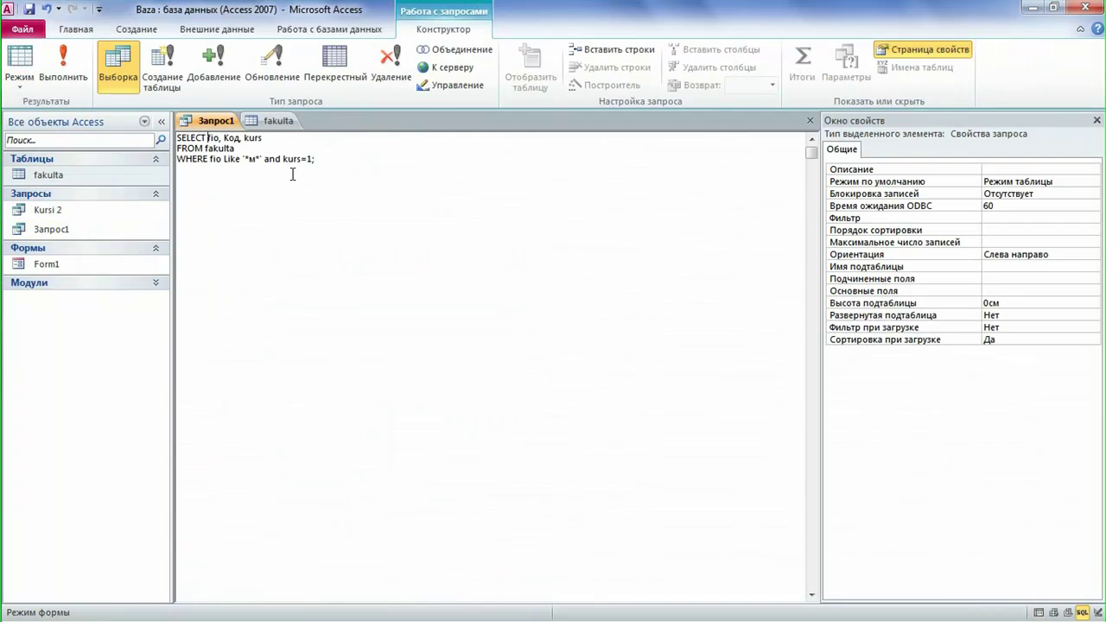
{"action": "key", "text": "ctrl+shift+Right"}
{"action": "key", "text": "ctrl+shift+Right"}
{"action": "key", "text": "ctrl+shift+Right"}
{"action": "type", "text": "*"}
{"action": "left_click", "coordinate": [24, 54]}
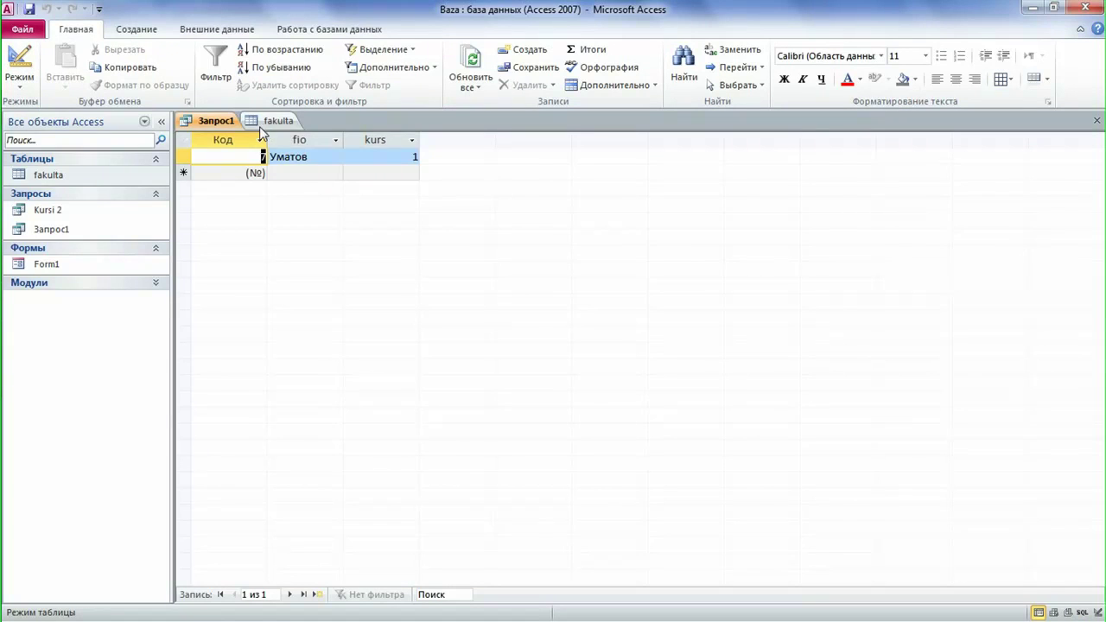
Step: Compare the columns Код, fio and kurs in the Запрос1 results with those of the fakulta table
{"action": "key", "text": "Tab"}
{"action": "key", "text": "Tab"}
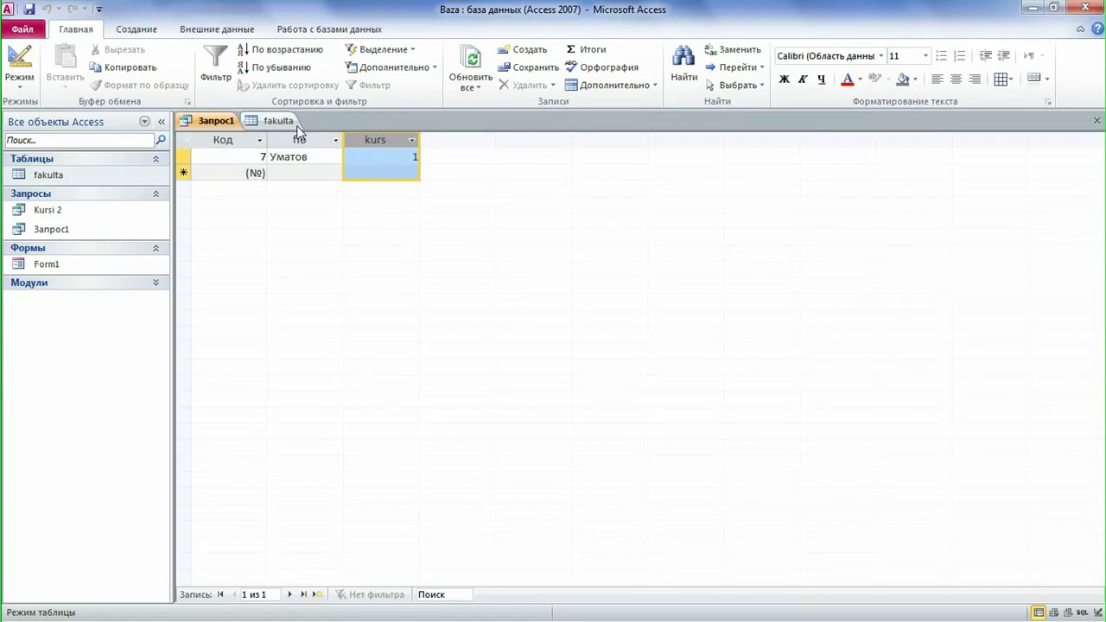
{"action": "left_click", "coordinate": [259, 121]}
{"action": "left_click", "coordinate": [242, 138]}
{"action": "left_click", "coordinate": [294, 138]}
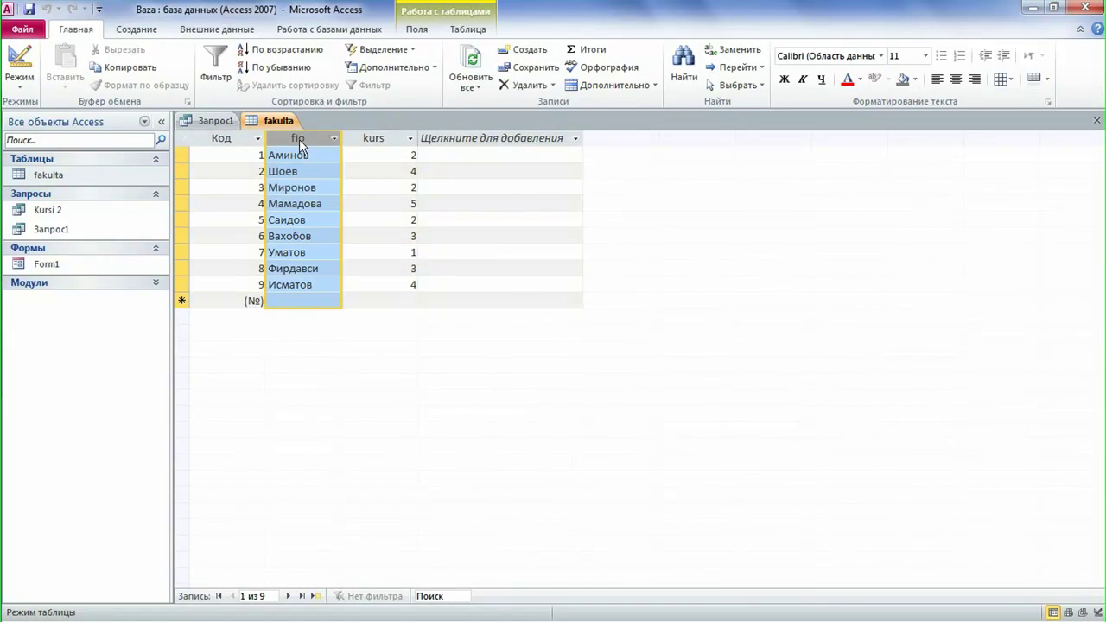
{"action": "left_click", "coordinate": [357, 136]}
{"action": "left_click", "coordinate": [207, 140]}
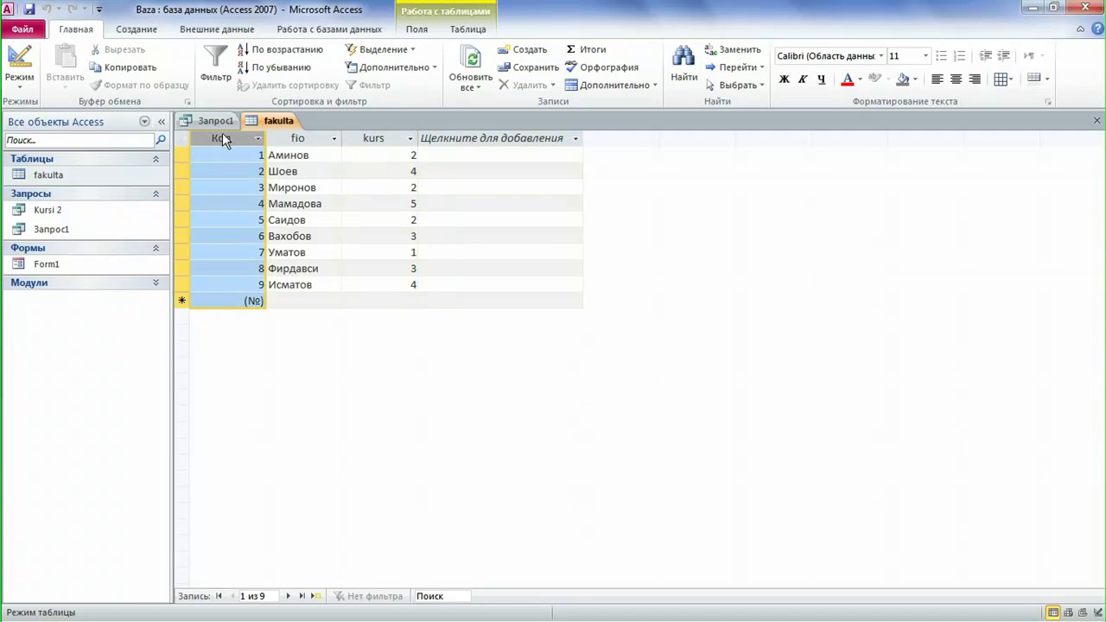
{"action": "left_click", "coordinate": [322, 135]}
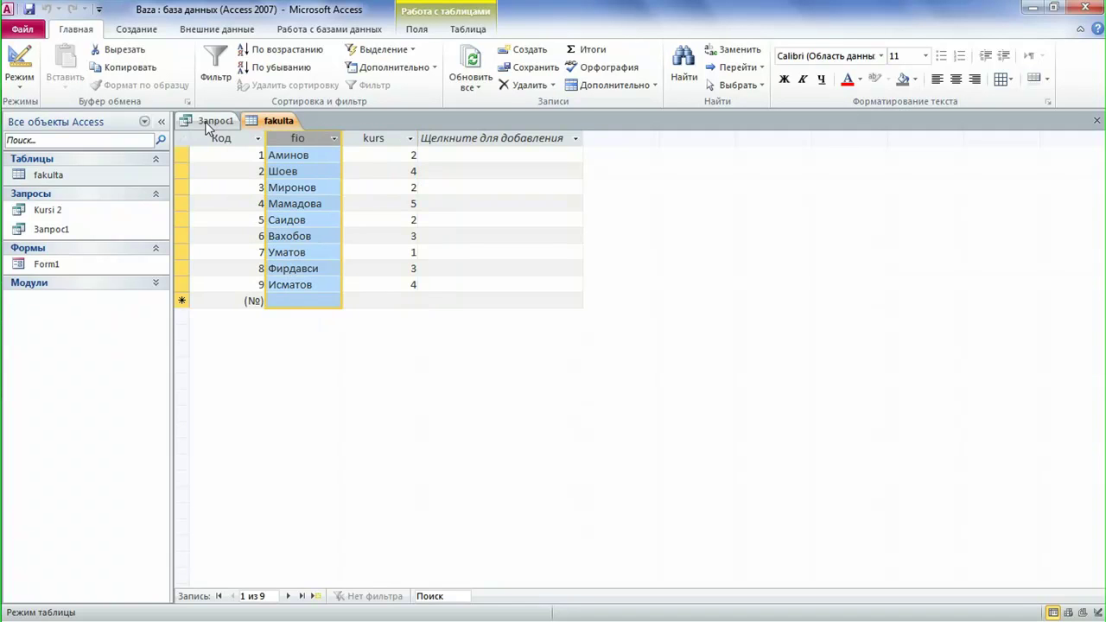
{"action": "left_click", "coordinate": [209, 122]}
{"action": "left_click", "coordinate": [220, 140]}
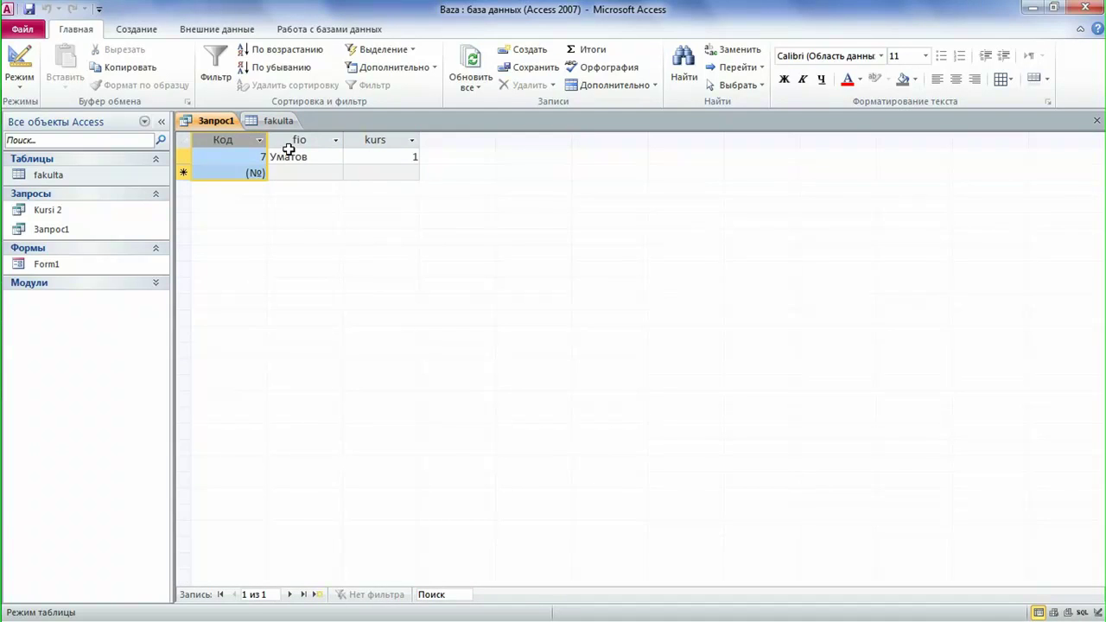
{"action": "left_click", "coordinate": [296, 140]}
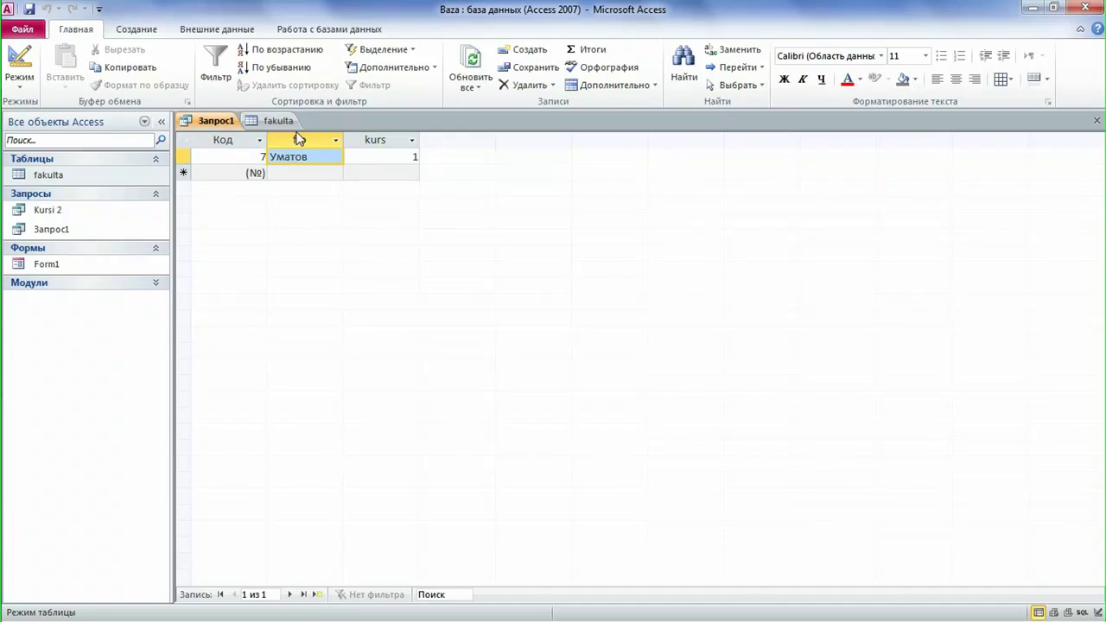
{"action": "left_click", "coordinate": [383, 139]}
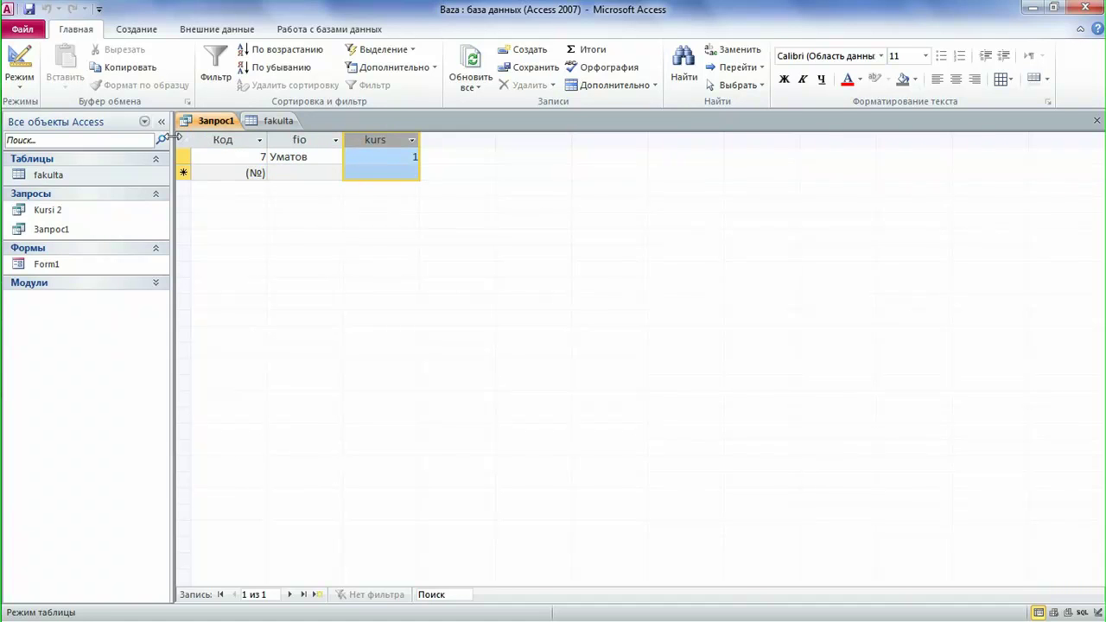
{"action": "left_click", "coordinate": [259, 122]}
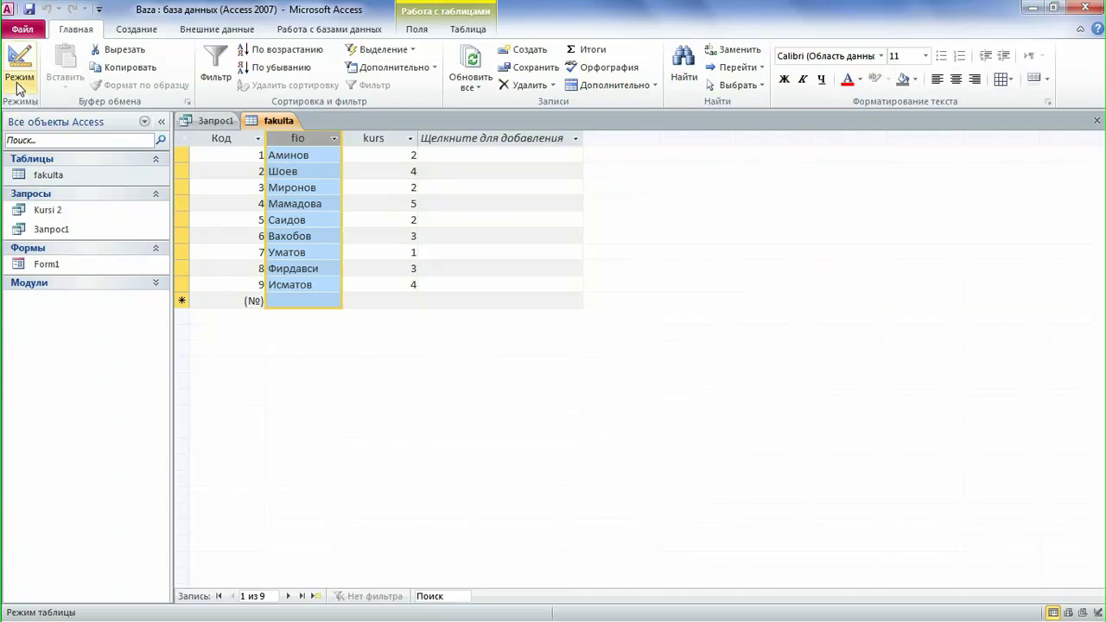
Step: Replace the and kurs=1 condition in the SQL of Запрос1 with or fio like '*в' and run the query
{"action": "left_click", "coordinate": [206, 122]}
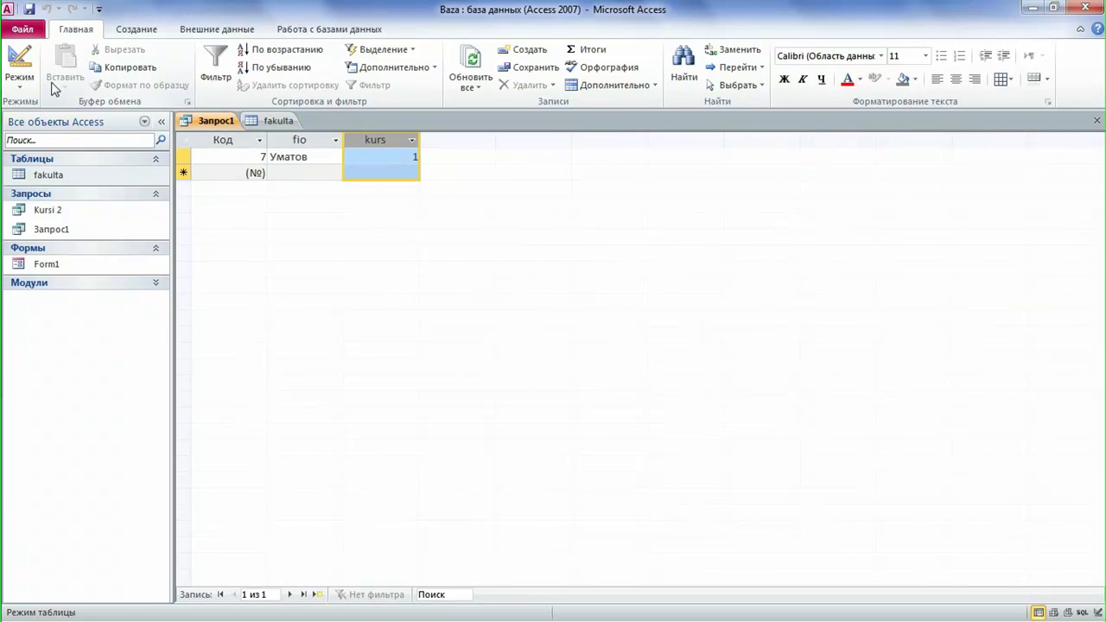
{"action": "left_click", "coordinate": [19, 83]}
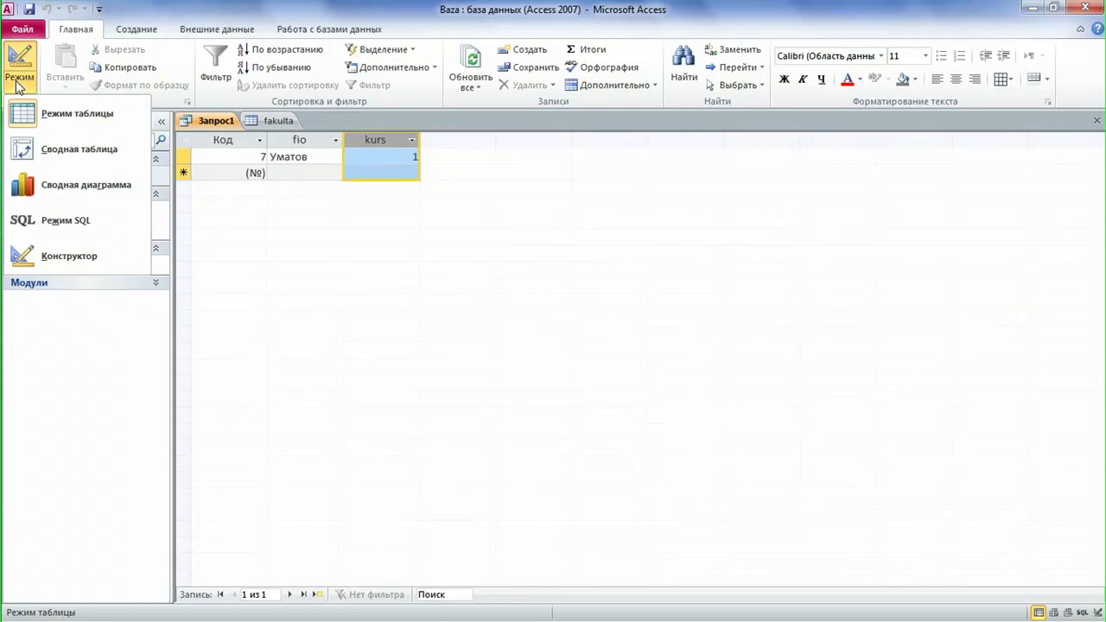
{"action": "left_click", "coordinate": [75, 223]}
{"action": "left_click", "coordinate": [241, 160]}
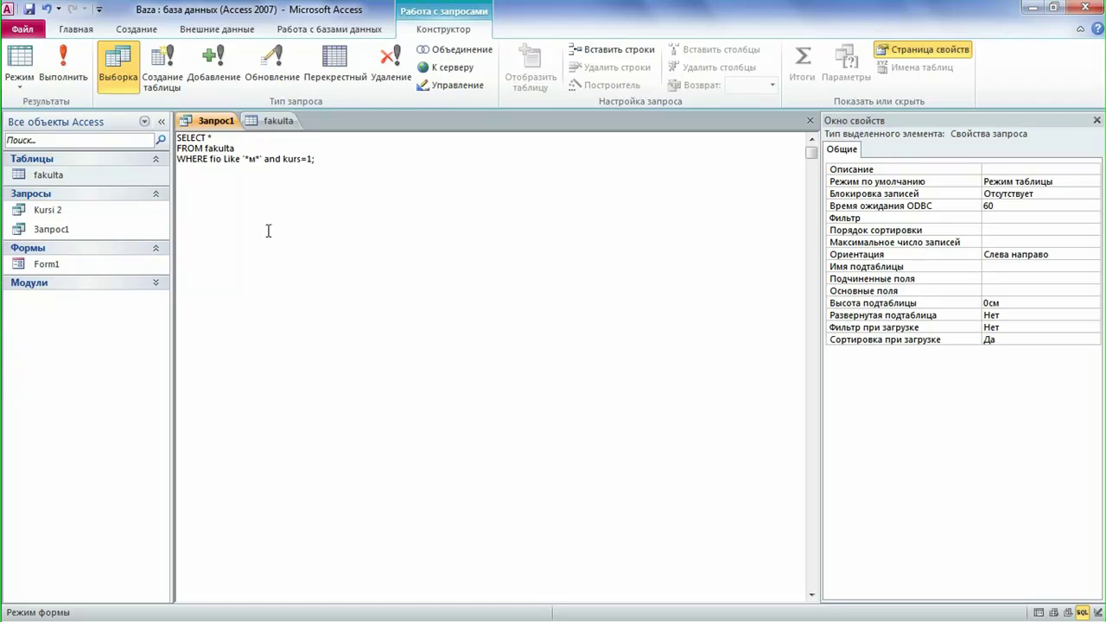
{"action": "double_click", "coordinate": [272, 160]}
{"action": "type", "text": "or"}
{"action": "key", "text": "BackSpace"}
{"action": "key", "text": "BackSpace"}
{"action": "key", "text": "BackSpace"}
{"action": "key", "text": "BackSpace"}
{"action": "key", "text": "BackSpace"}
{"action": "type", "text": "в"}
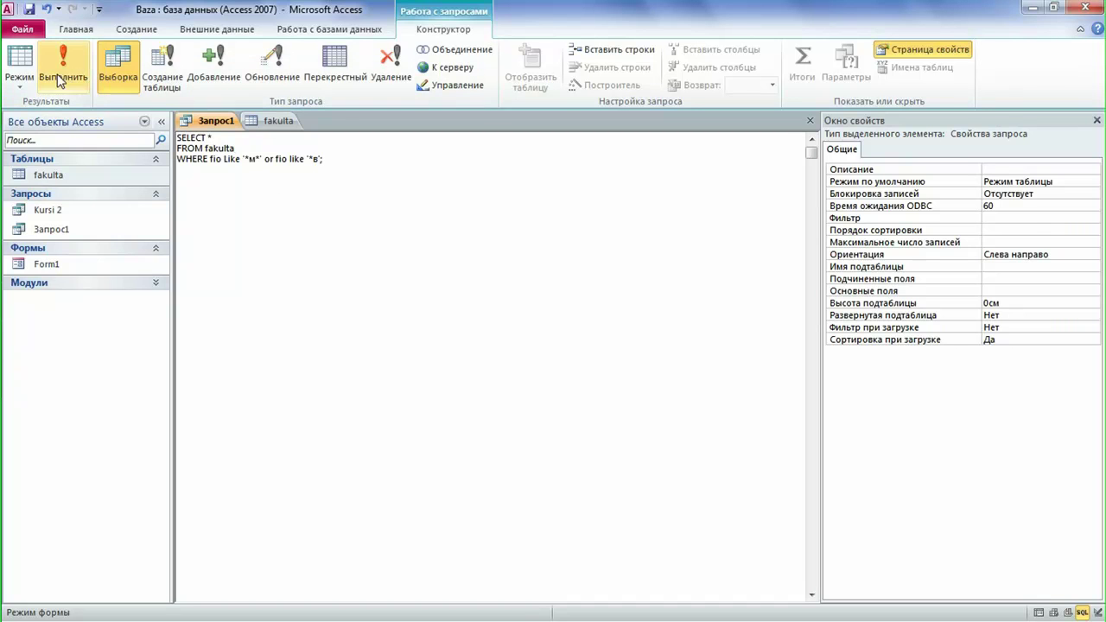
{"action": "left_click", "coordinate": [16, 56]}
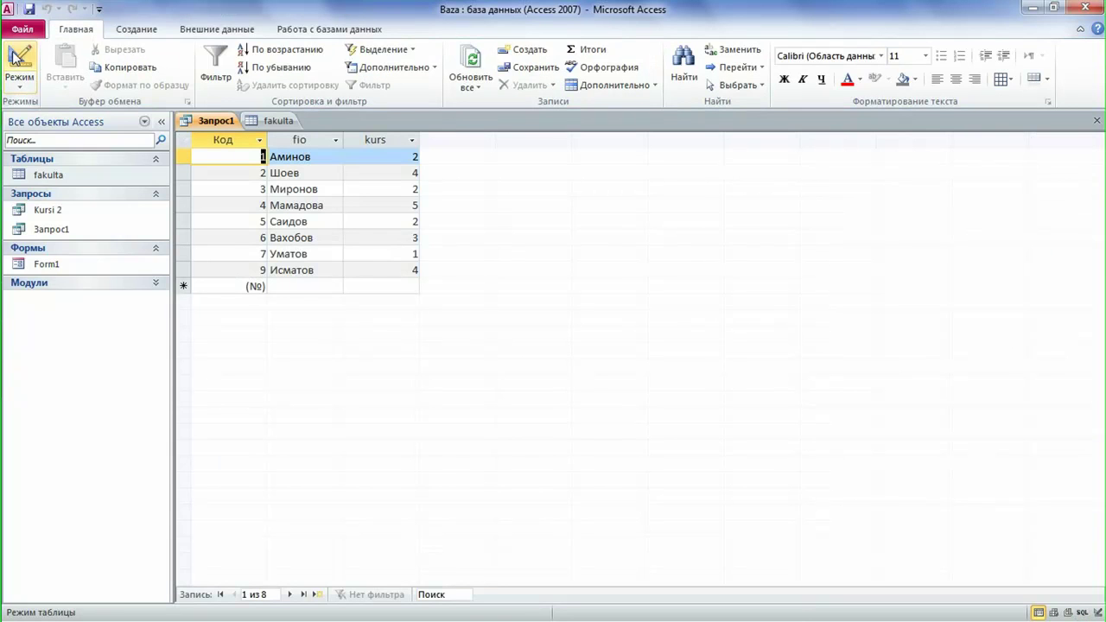
Step: Compare the records returned by Запрос1 with the fakulta table, going through their Код values one by one
{"action": "left_click", "coordinate": [265, 122]}
{"action": "left_click", "coordinate": [208, 122]}
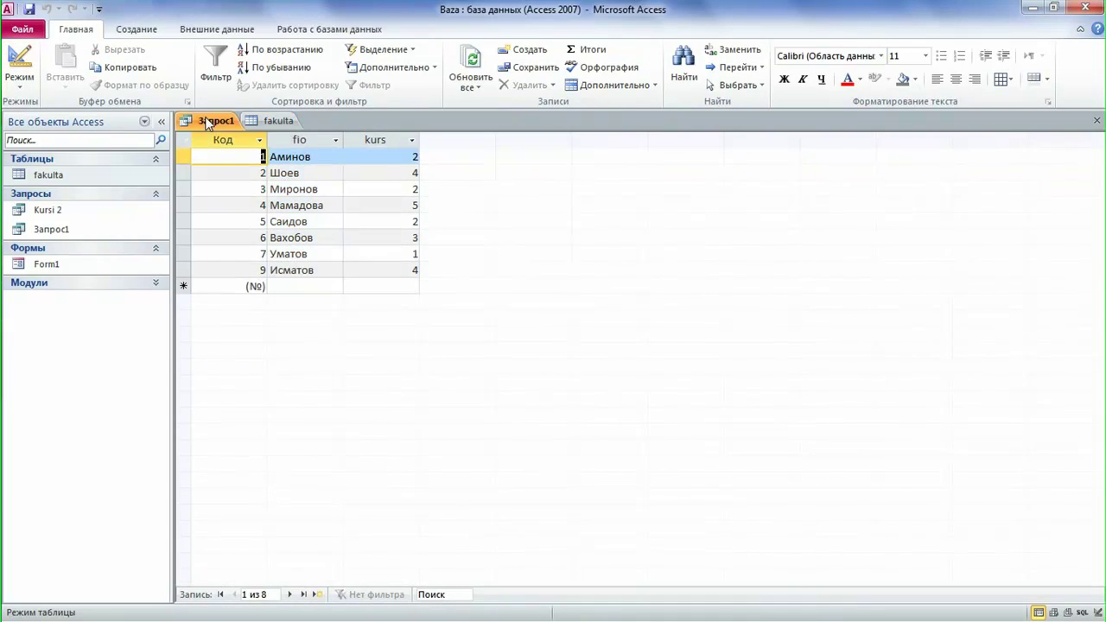
{"action": "left_click", "coordinate": [277, 122]}
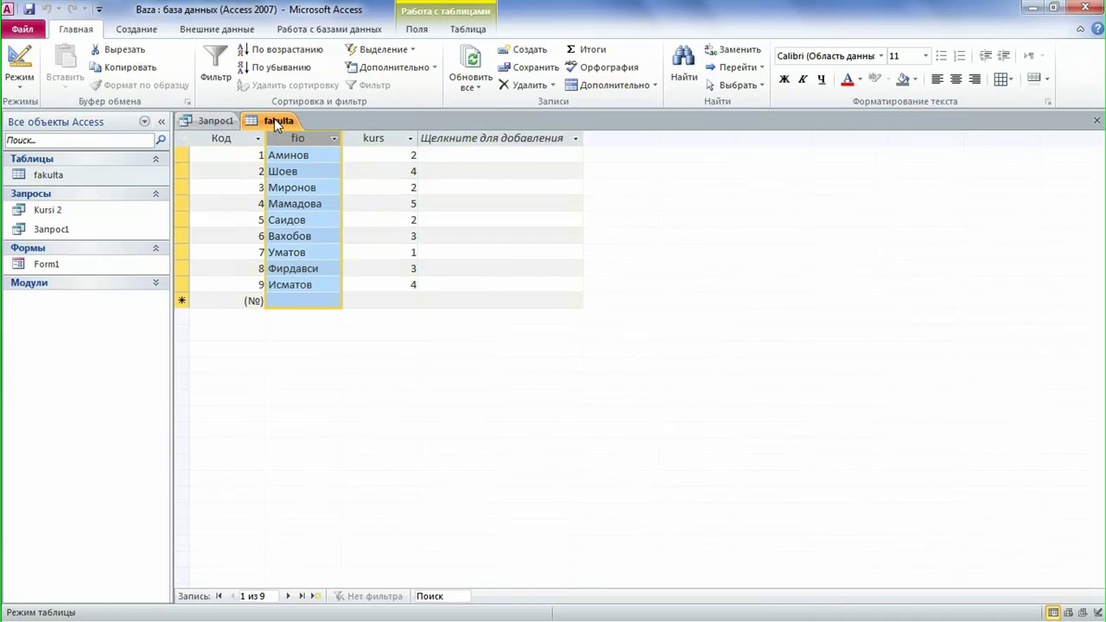
{"action": "left_click", "coordinate": [215, 121]}
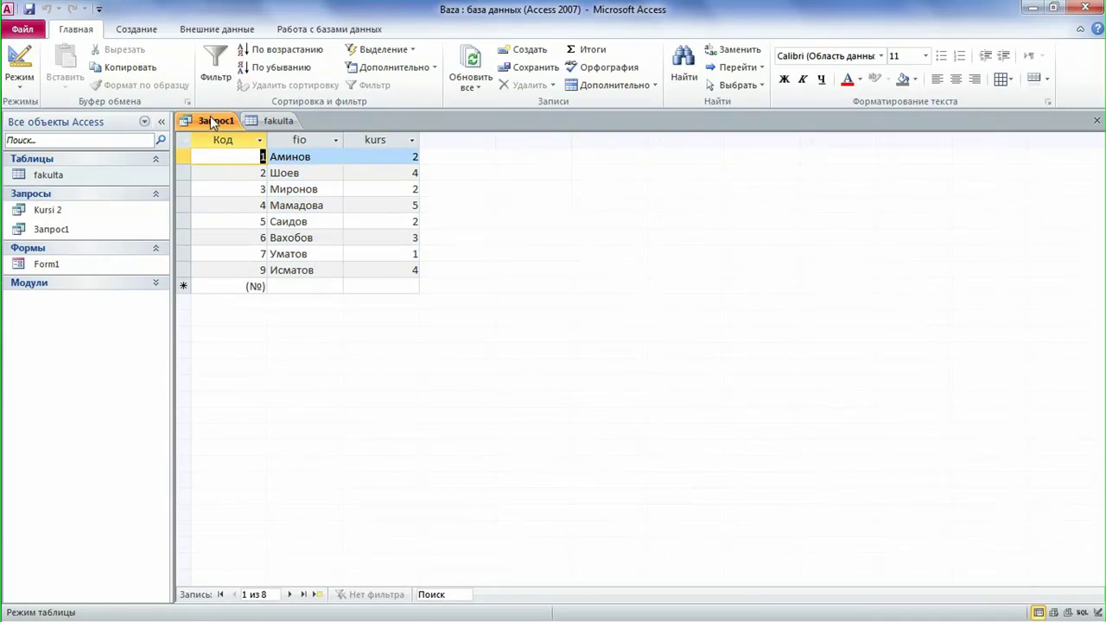
{"action": "left_click", "coordinate": [259, 173]}
{"action": "left_click", "coordinate": [254, 191]}
{"action": "left_click", "coordinate": [260, 205]}
{"action": "left_click", "coordinate": [260, 221]}
{"action": "left_click", "coordinate": [260, 238]}
{"action": "left_click", "coordinate": [262, 254]}
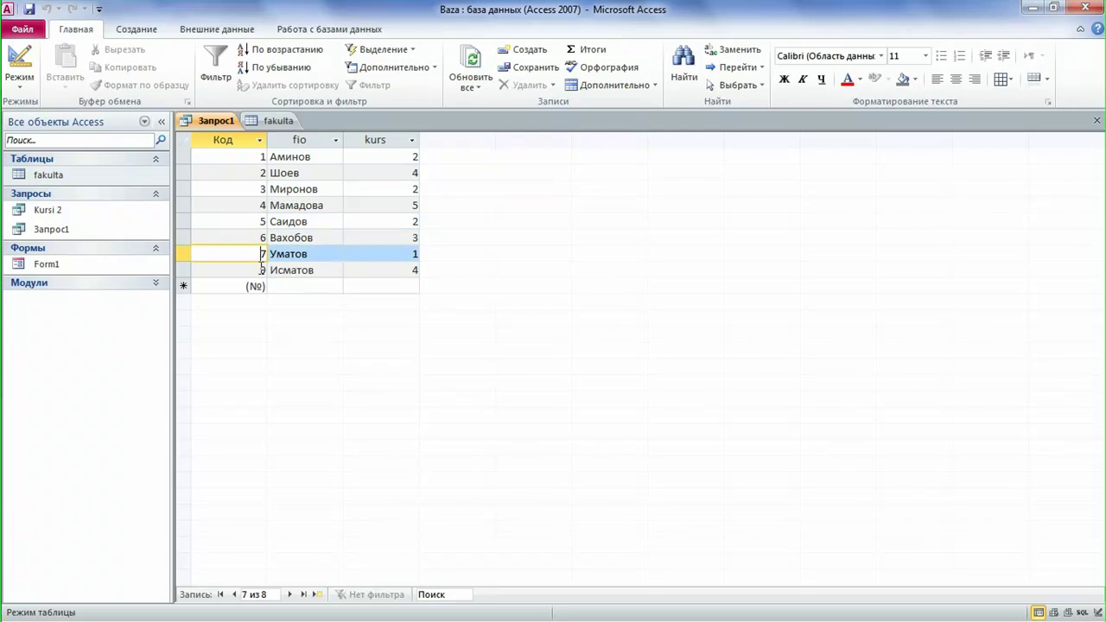
{"action": "left_click", "coordinate": [262, 269]}
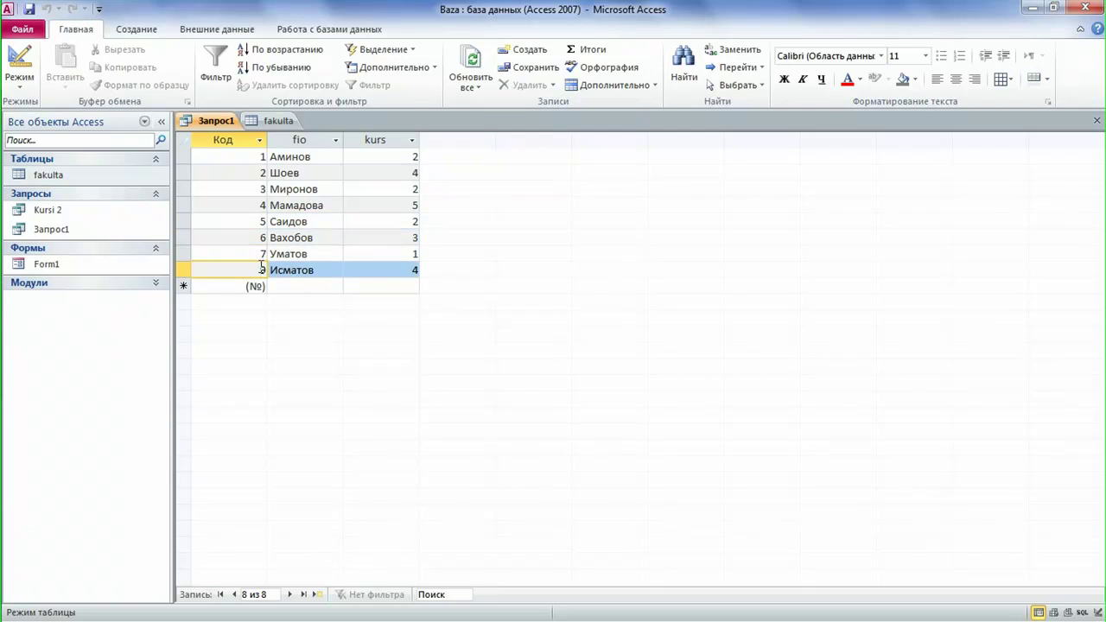
Step: Examine the fio value of record 8 in the fakulta table, including its last letter
{"action": "left_click", "coordinate": [276, 121]}
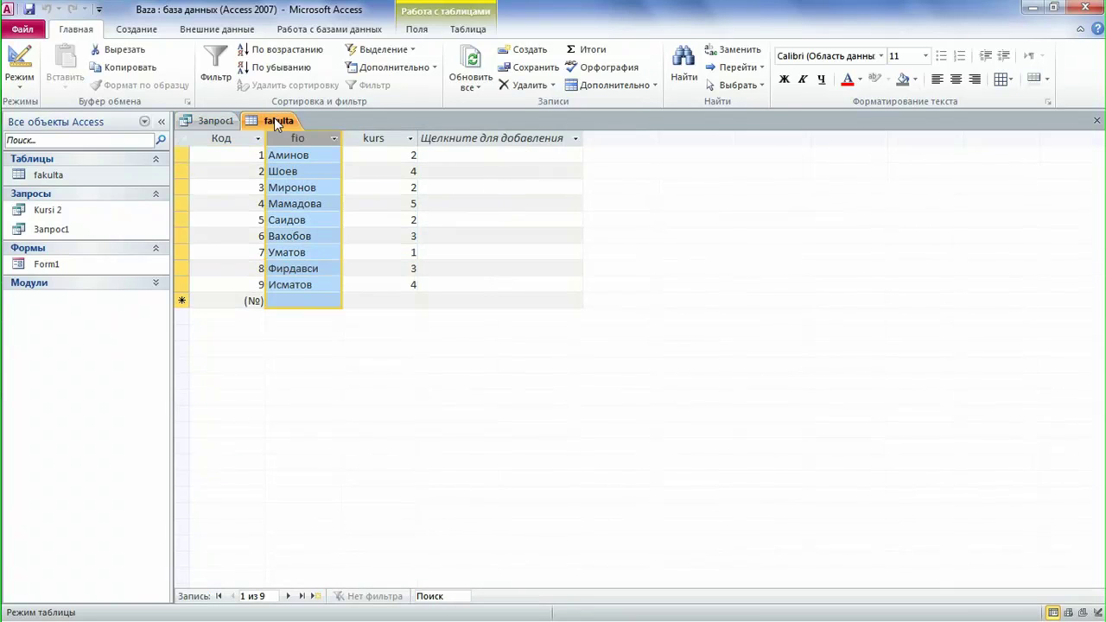
{"action": "left_click", "coordinate": [281, 270]}
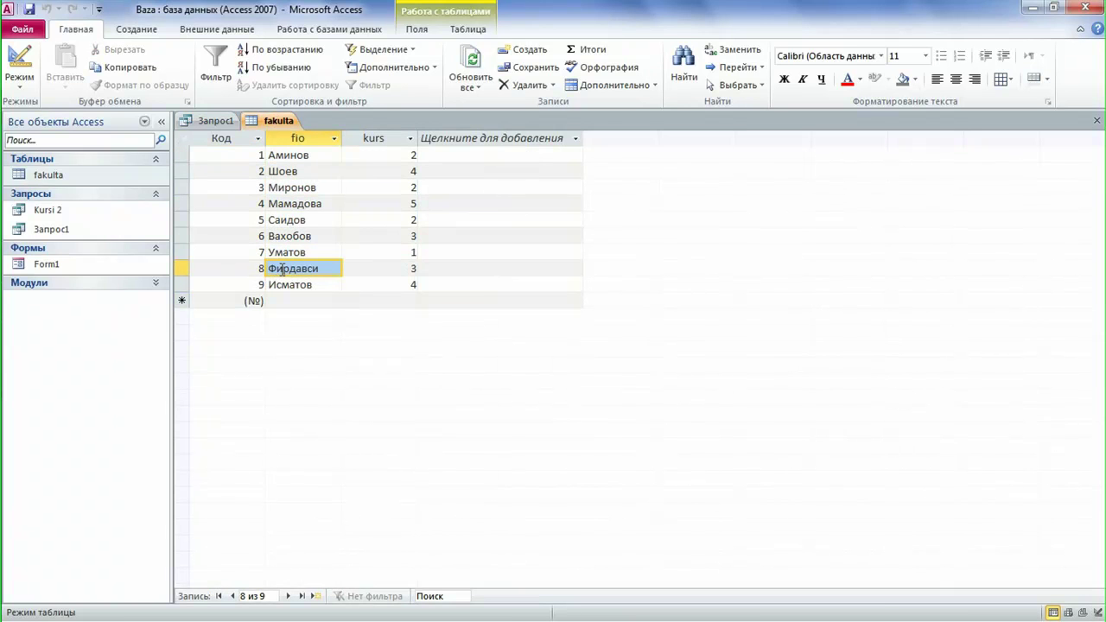
{"action": "left_click", "coordinate": [281, 269]}
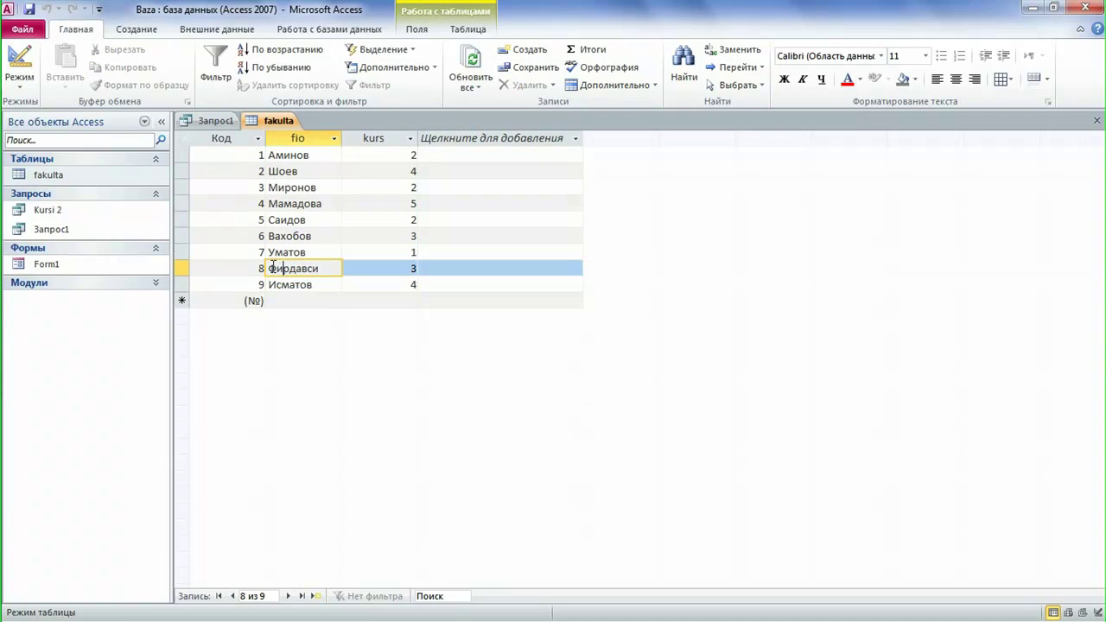
{"action": "left_click_drag", "start_coordinate": [268, 269], "coordinate": [334, 284]}
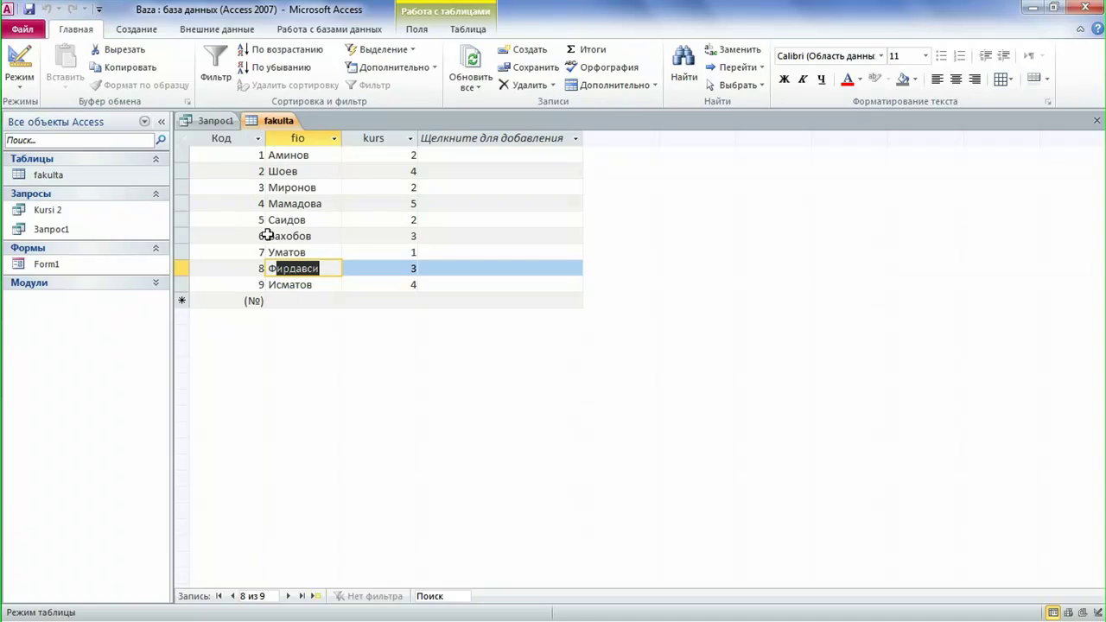
{"action": "left_click_drag", "start_coordinate": [317, 273], "coordinate": [314, 269]}
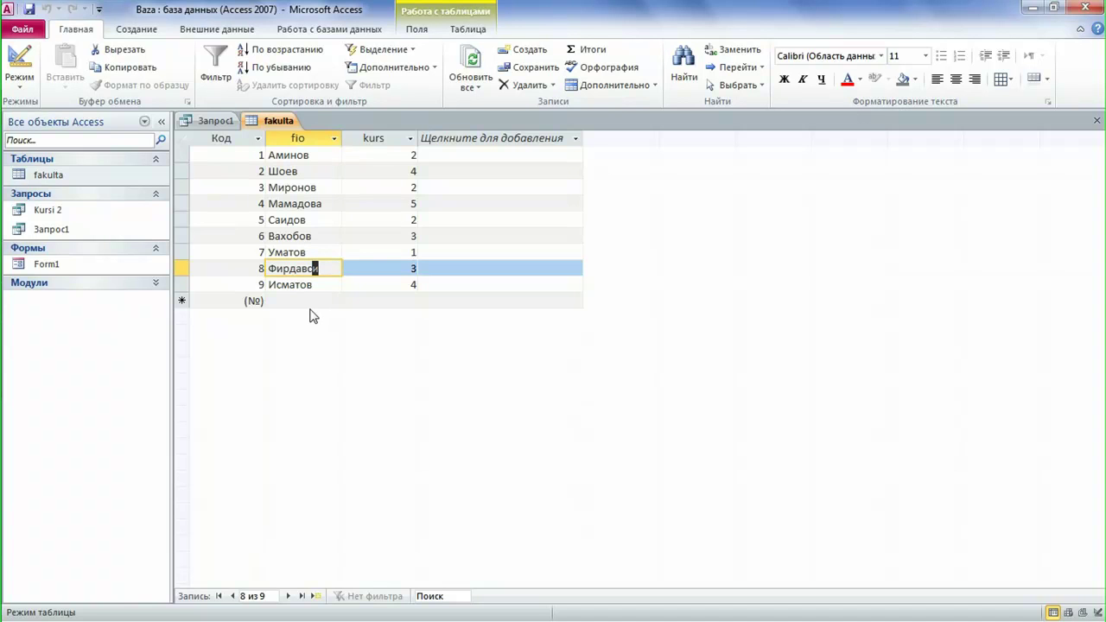
Step: Review both Like patterns in the SQL of Запрос1 against the ending of the fio value in record 8 of fakulta
{"action": "left_click", "coordinate": [216, 121]}
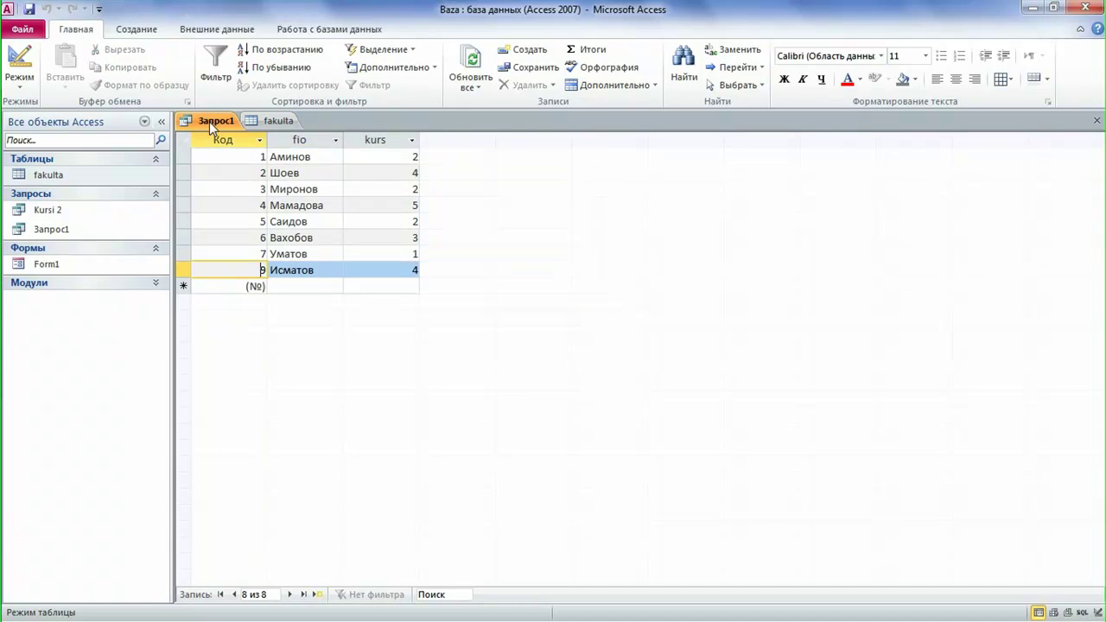
{"action": "left_click", "coordinate": [19, 85]}
{"action": "left_click", "coordinate": [34, 220]}
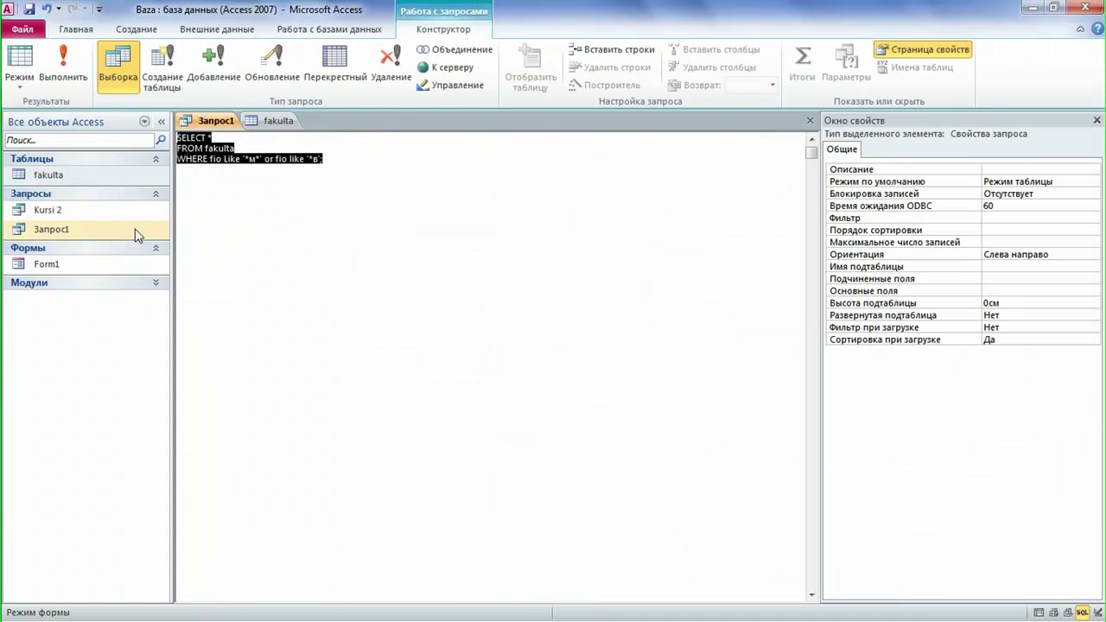
{"action": "left_click", "coordinate": [249, 173]}
{"action": "left_click_drag", "start_coordinate": [262, 159], "coordinate": [225, 164]}
{"action": "left_click", "coordinate": [246, 159]}
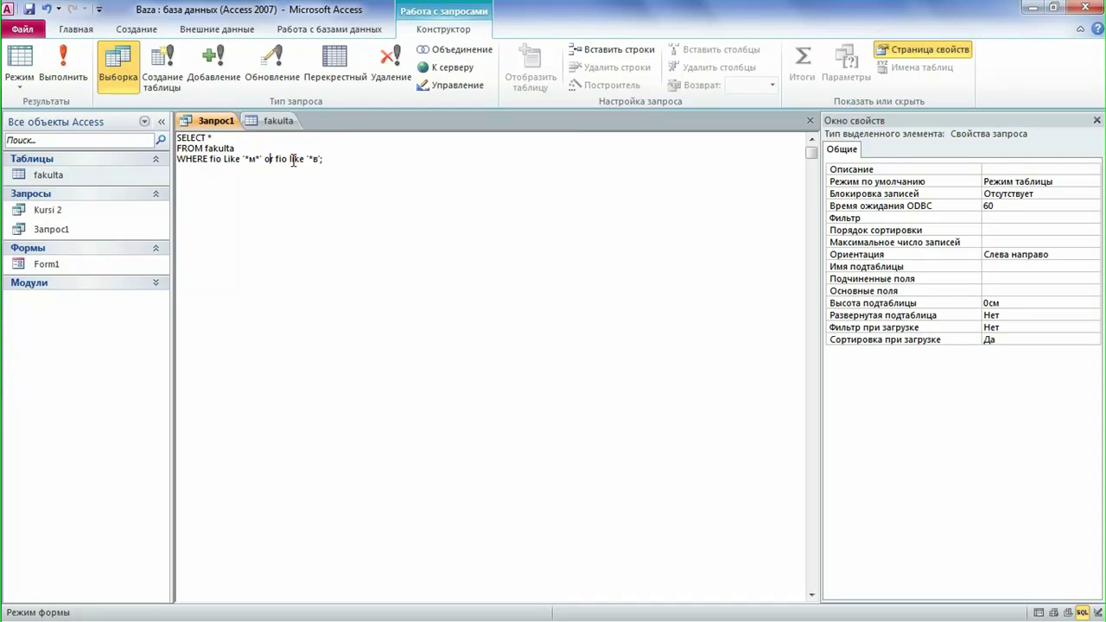
{"action": "left_click_drag", "start_coordinate": [308, 158], "coordinate": [317, 155]}
{"action": "left_click", "coordinate": [258, 123]}
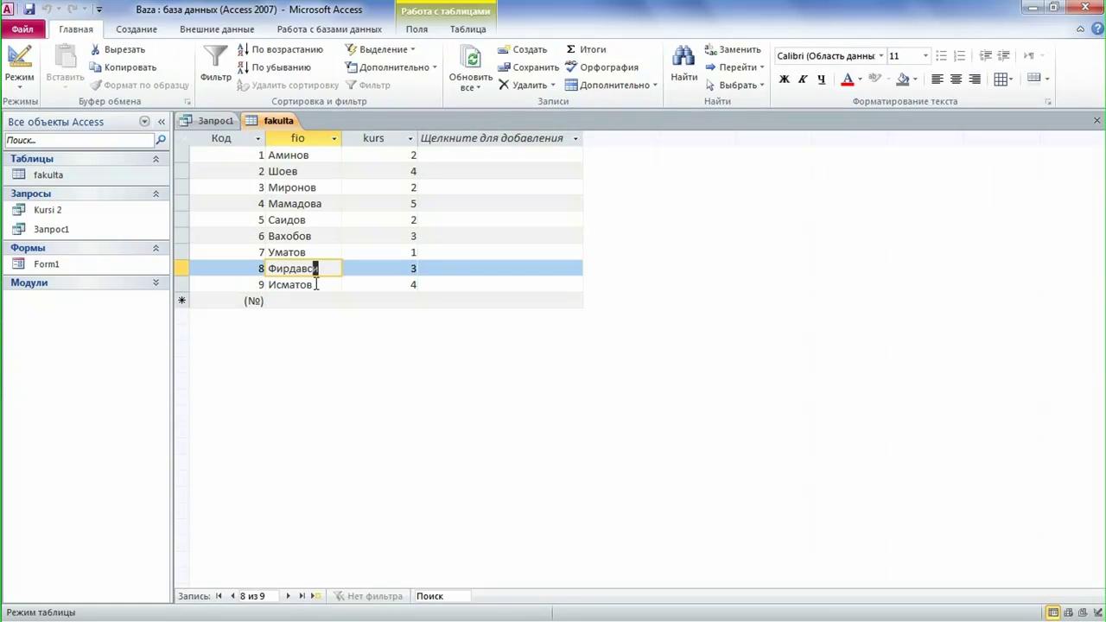
{"action": "left_click", "coordinate": [323, 270]}
{"action": "left_click", "coordinate": [204, 121]}
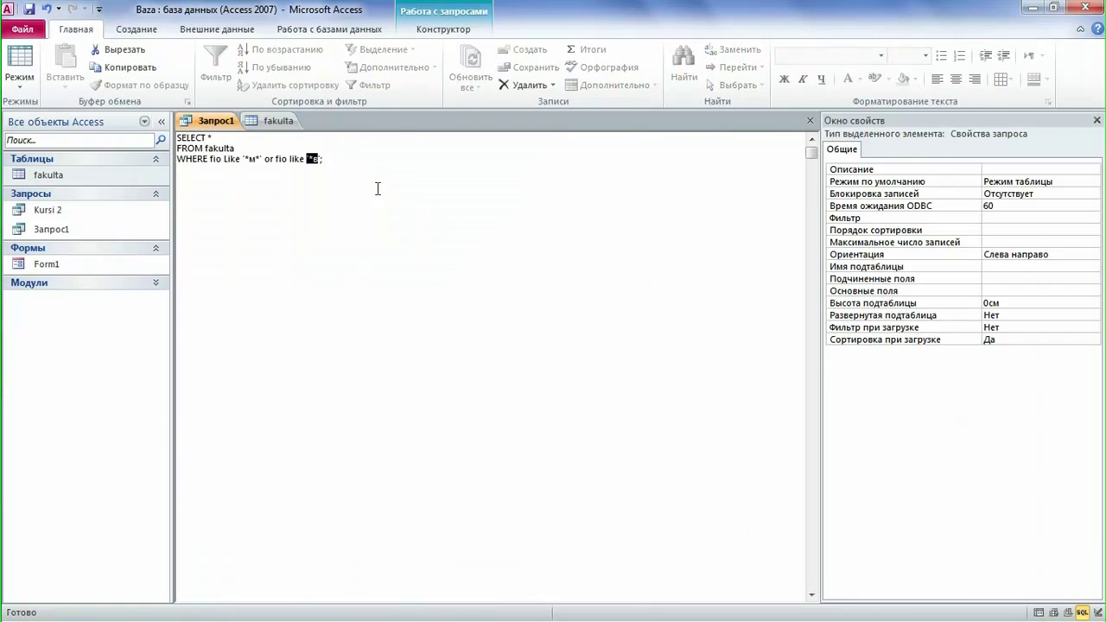
Step: Change the second Like pattern in the SQL of Запрос1 to '*и' and run the query
{"action": "left_click", "coordinate": [316, 165]}
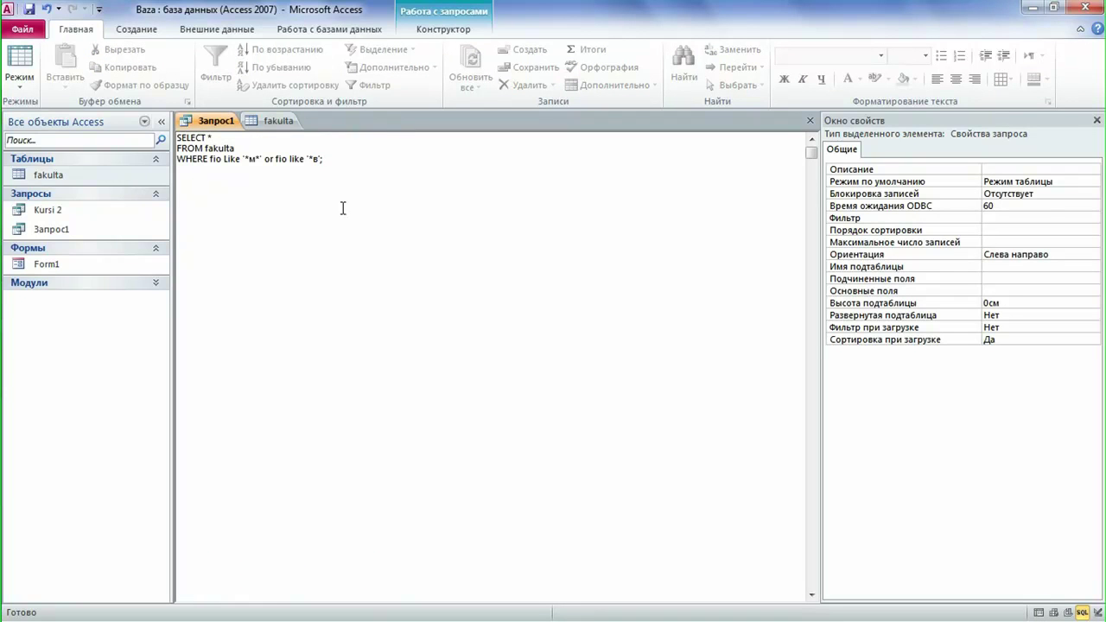
{"action": "key", "text": "ctrl+z"}
{"action": "type", "text": "и"}
{"action": "key", "text": "ctrl+shift+Left"}
{"action": "key", "text": "ctrl+shift+Left"}
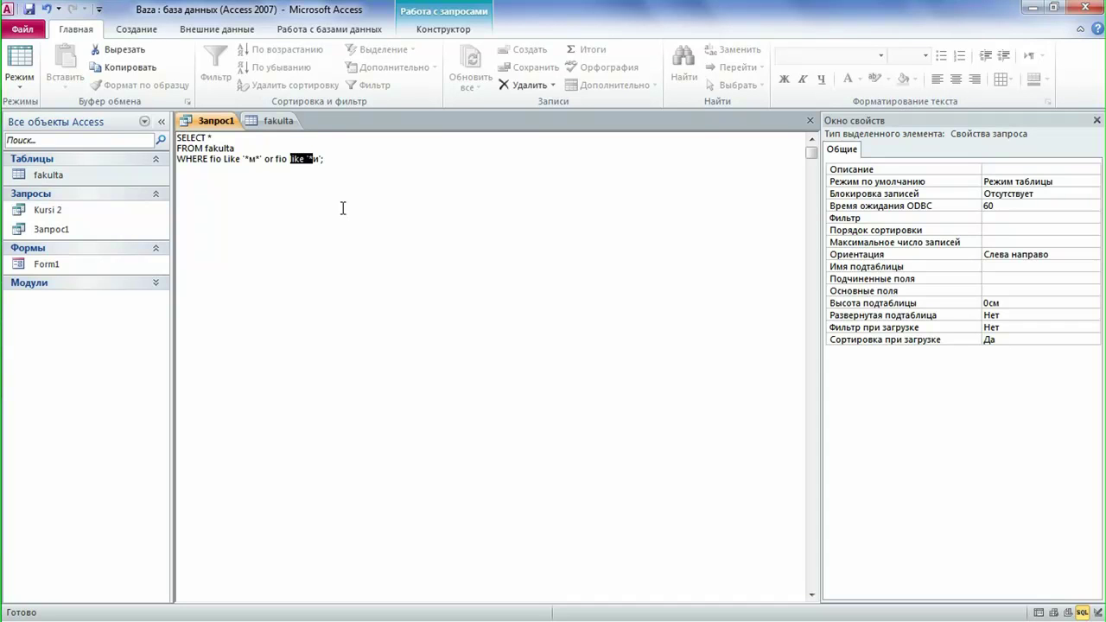
{"action": "key", "text": "ctrl+Right"}
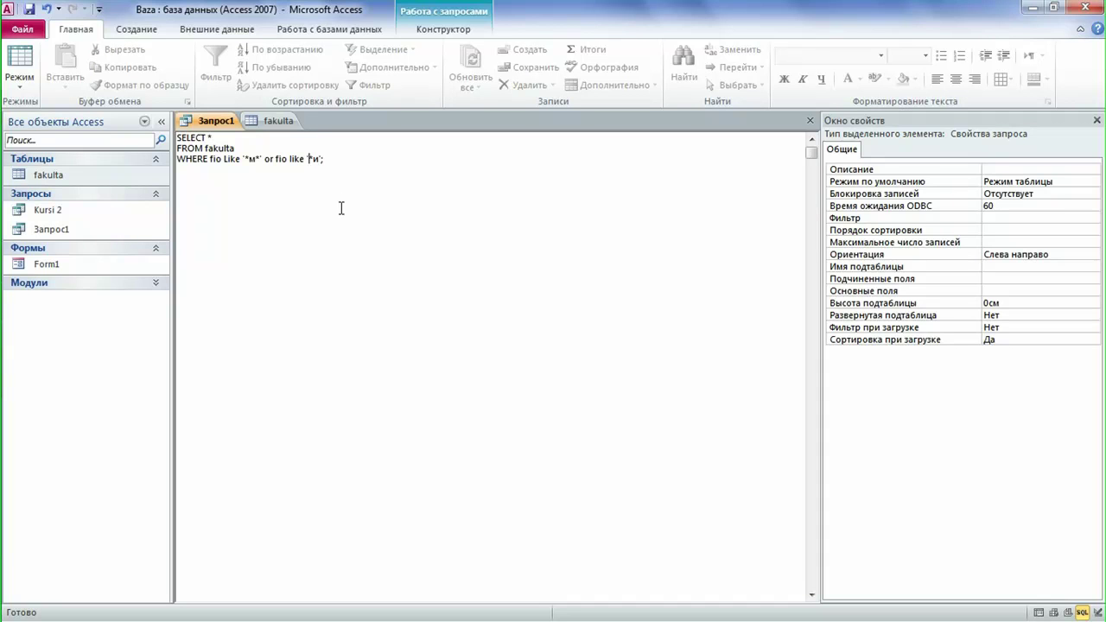
{"action": "double_click", "coordinate": [316, 158]}
{"action": "left_click", "coordinate": [19, 65]}
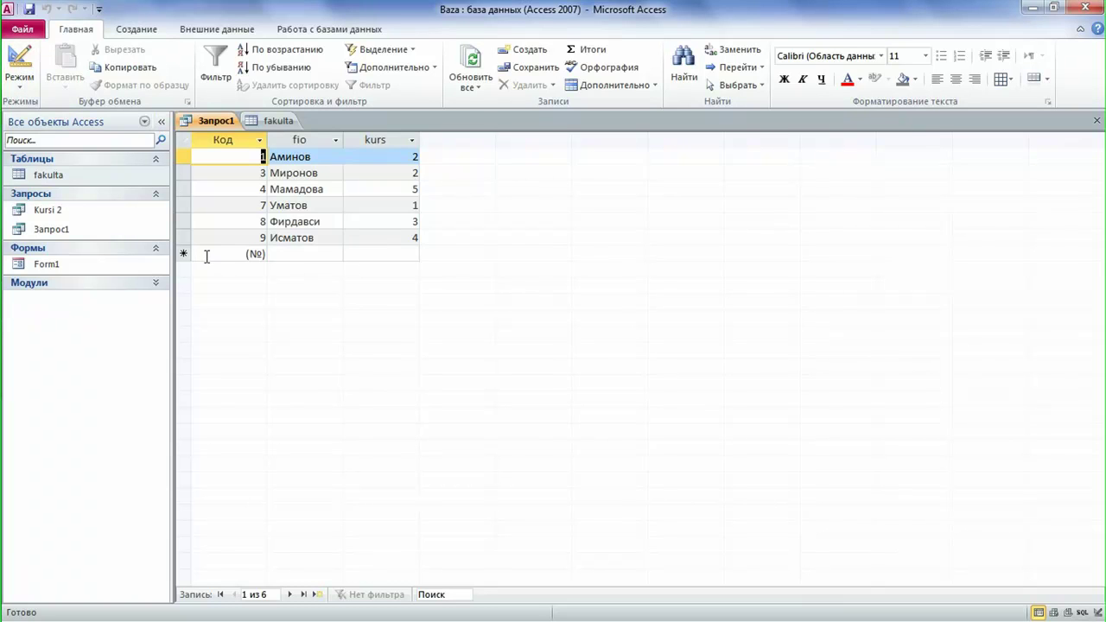
Step: Check the fio value of each returned record against the '*м*' and '*и' patterns
{"action": "left_click", "coordinate": [279, 157]}
{"action": "left_click", "coordinate": [276, 173]}
{"action": "left_click", "coordinate": [275, 189]}
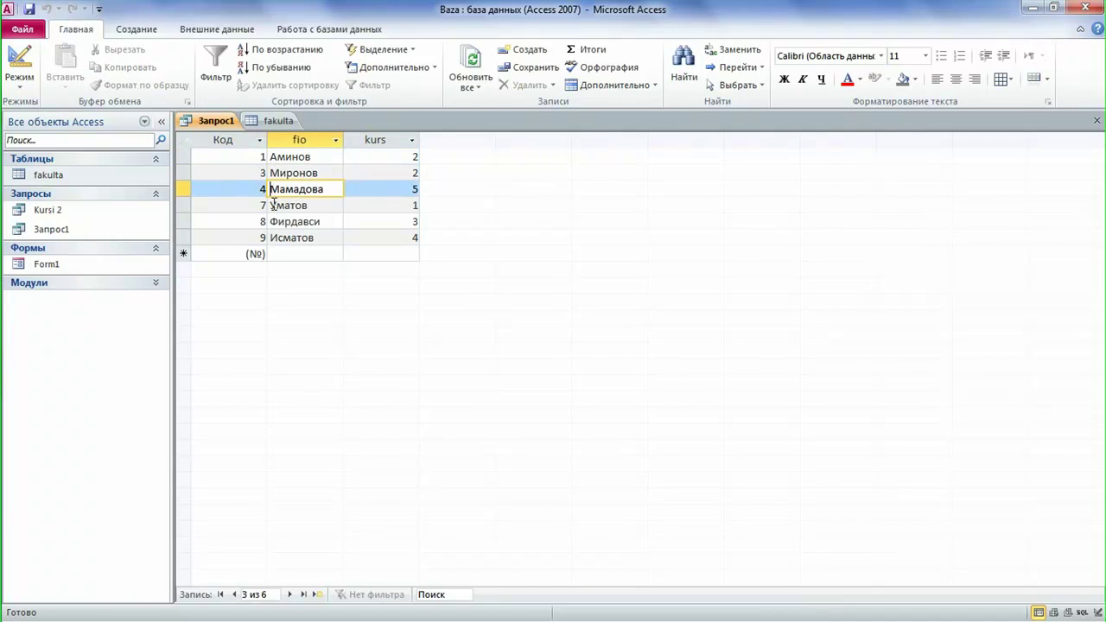
{"action": "left_click", "coordinate": [274, 205]}
{"action": "left_click", "coordinate": [272, 156]}
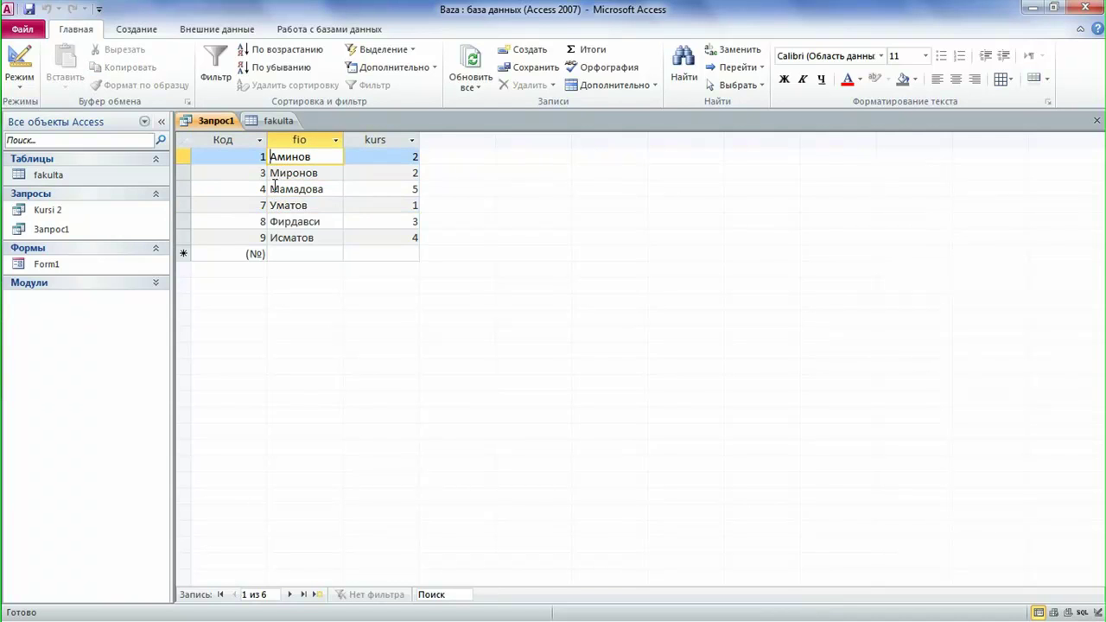
{"action": "left_click", "coordinate": [274, 173]}
{"action": "left_click", "coordinate": [273, 189]}
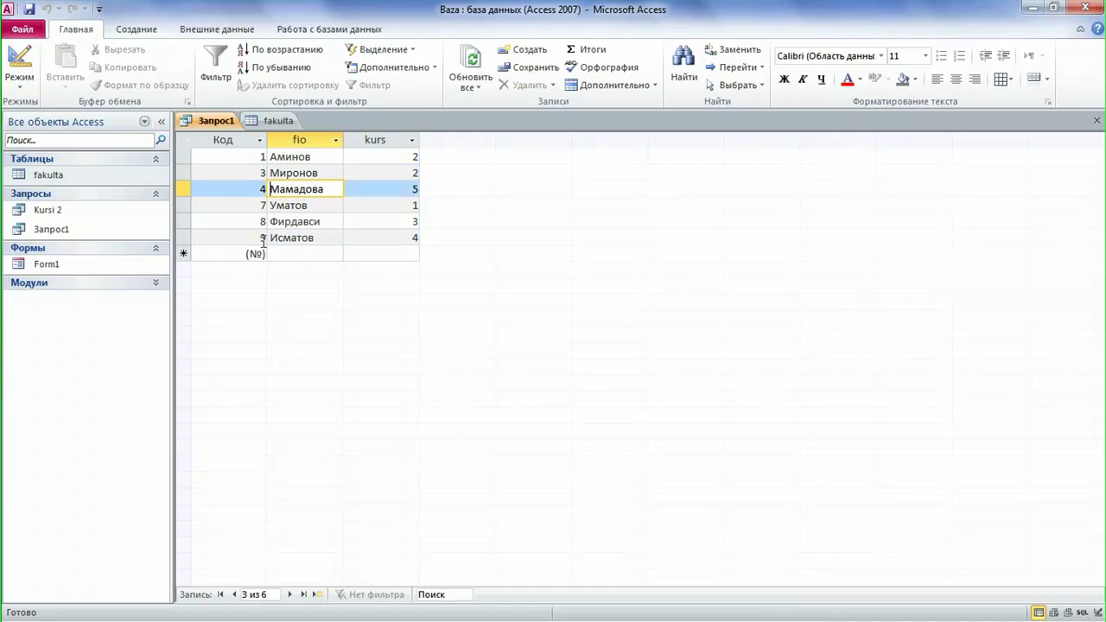
{"action": "left_click", "coordinate": [273, 205]}
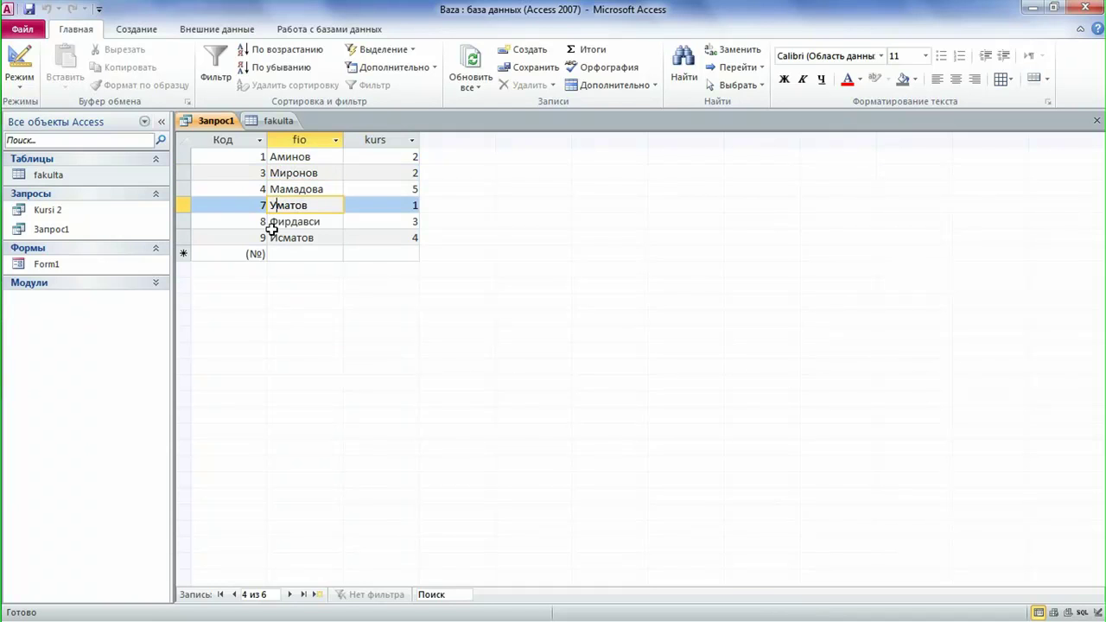
{"action": "left_click", "coordinate": [271, 221]}
{"action": "left_click_drag", "start_coordinate": [271, 221], "coordinate": [322, 223]}
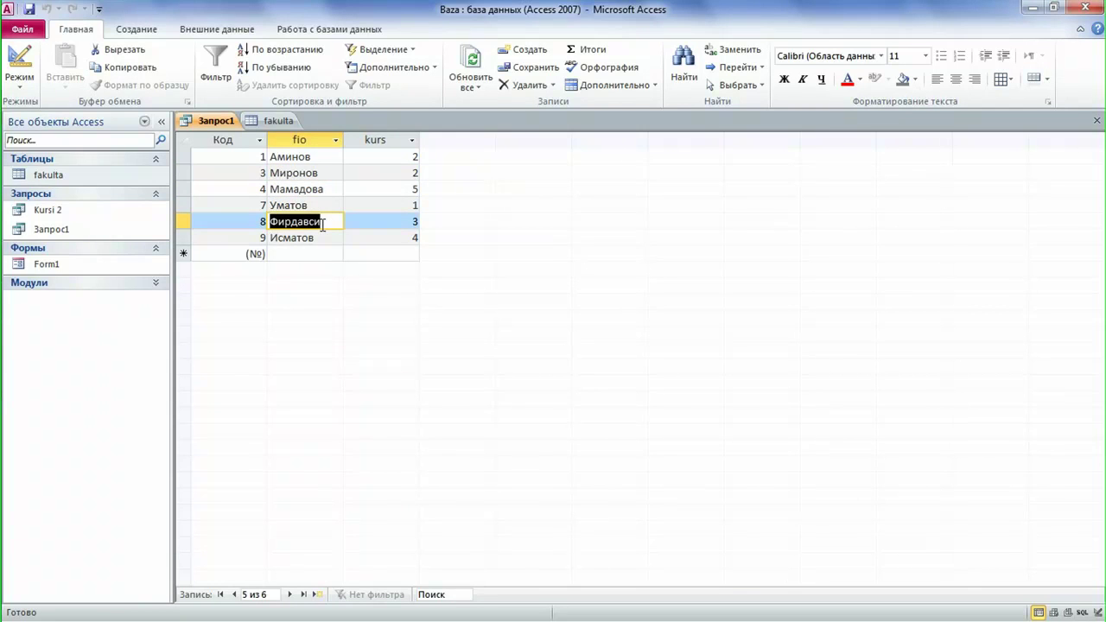
{"action": "left_click", "coordinate": [282, 237]}
{"action": "left_click", "coordinate": [291, 221]}
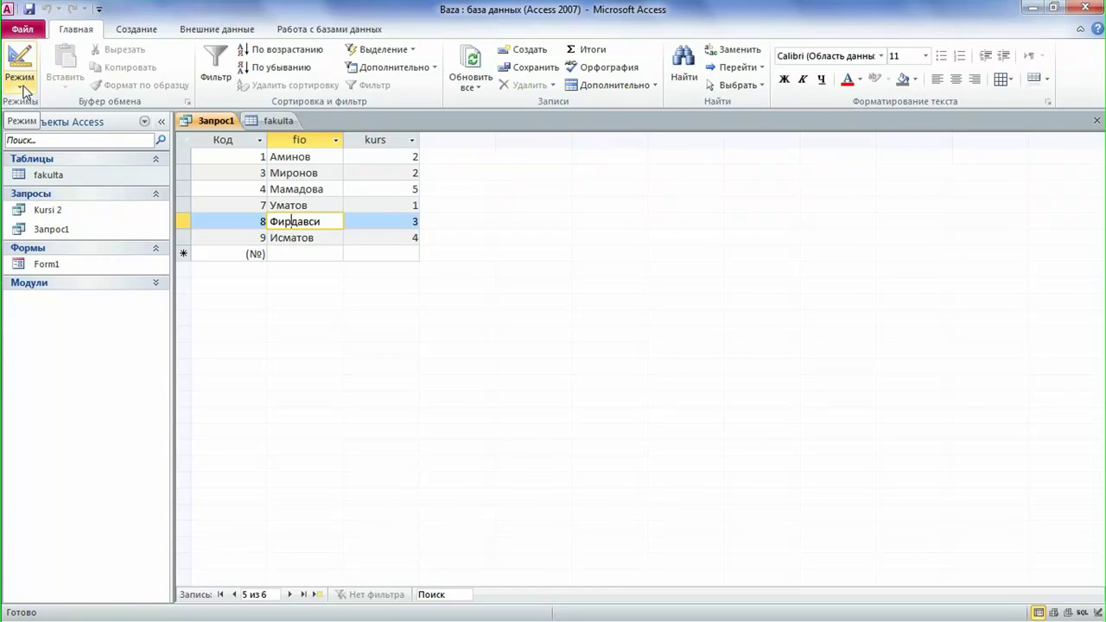
Step: Reopen the SQL of Запрос1 and compare its two or-joined Like conditions with the fio values in the fakulta table
{"action": "mouse_move", "coordinate": [4, 104]}
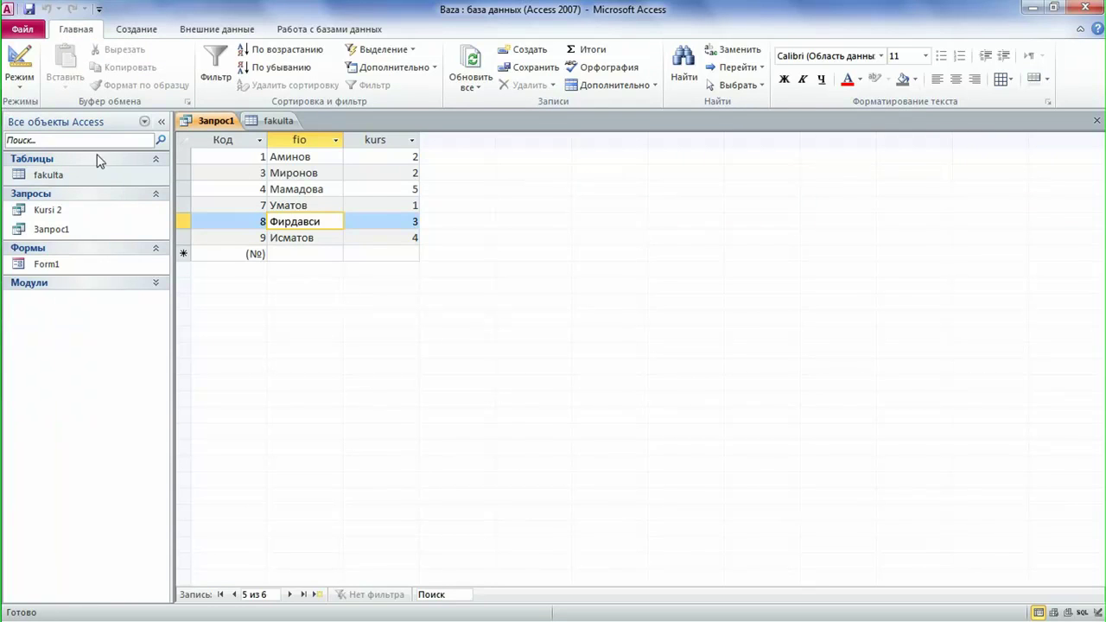
{"action": "left_click", "coordinate": [19, 85]}
{"action": "left_click", "coordinate": [52, 217]}
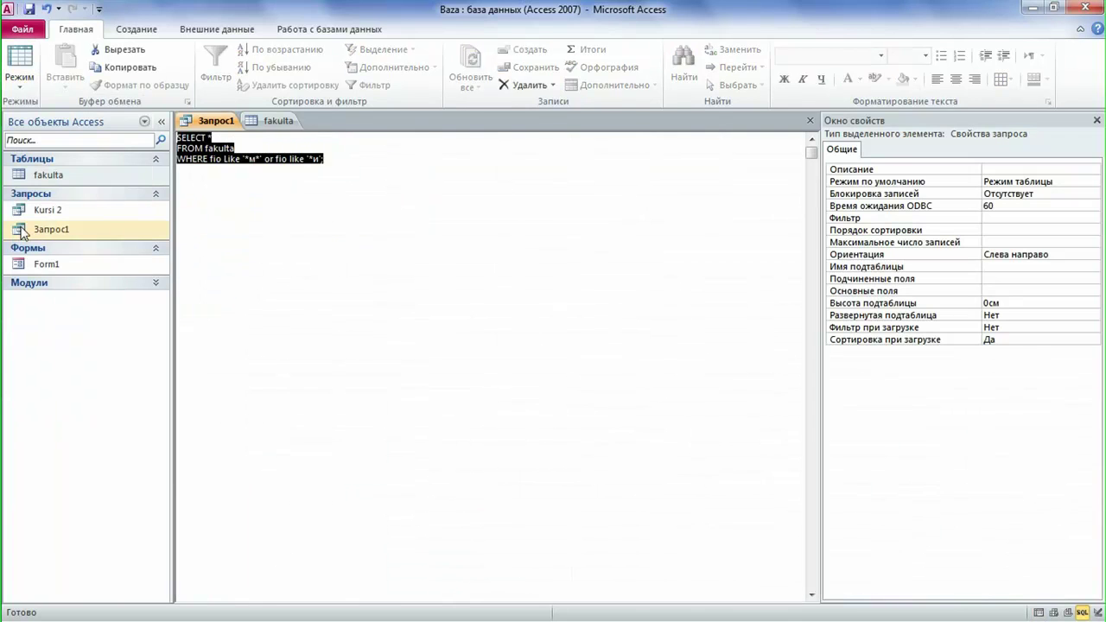
{"action": "left_click_drag", "start_coordinate": [261, 159], "coordinate": [308, 166]}
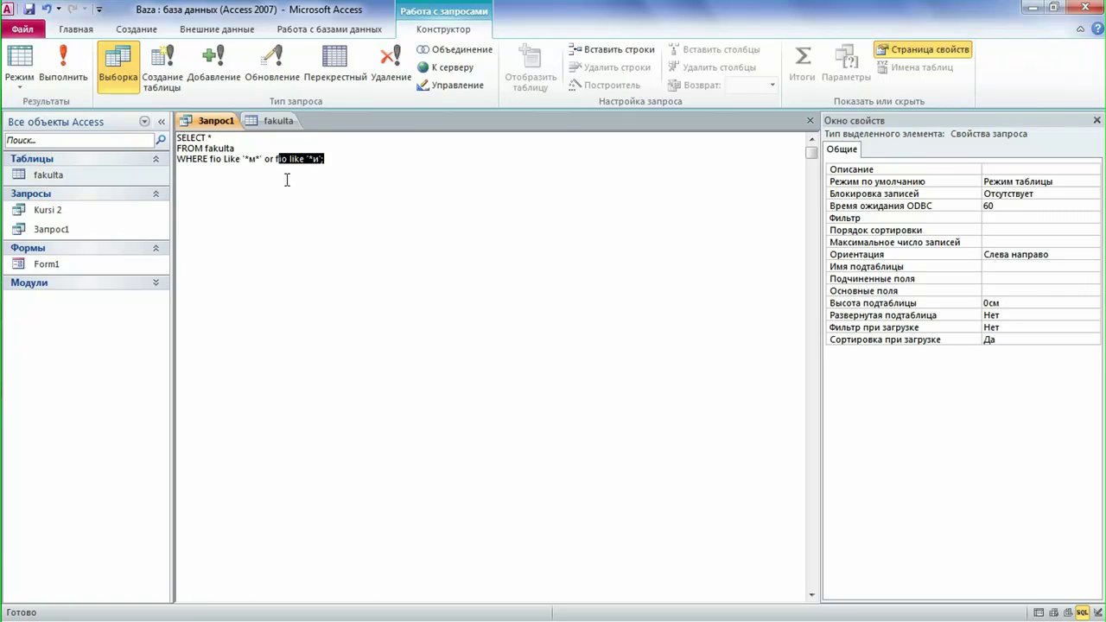
{"action": "left_click", "coordinate": [241, 160]}
{"action": "left_click", "coordinate": [260, 121]}
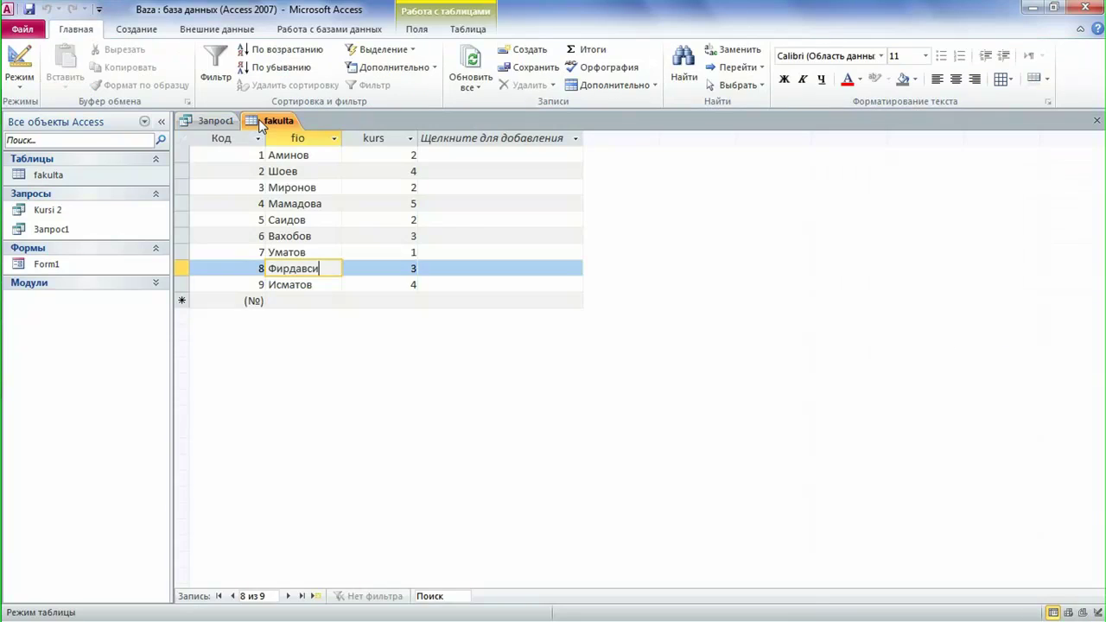
{"action": "left_click", "coordinate": [221, 122]}
{"action": "left_click", "coordinate": [259, 121]}
{"action": "left_click", "coordinate": [216, 122]}
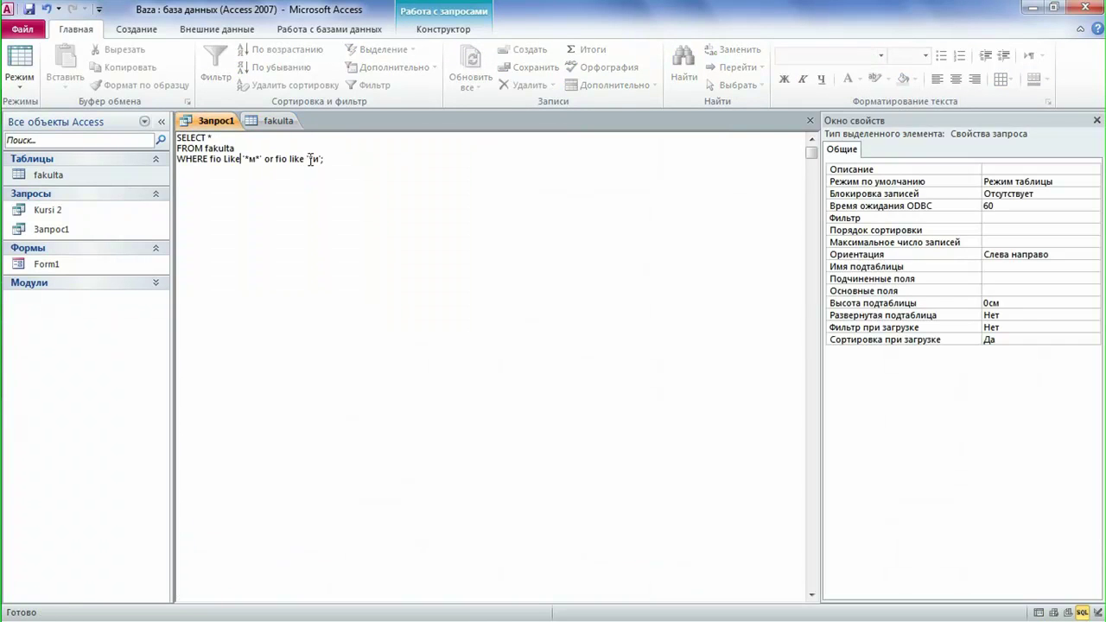
Step: Change the second Like pattern in the SQL of Запрос1 to '*ва' and run the query
{"action": "left_click_drag", "start_coordinate": [313, 159], "coordinate": [319, 159]}
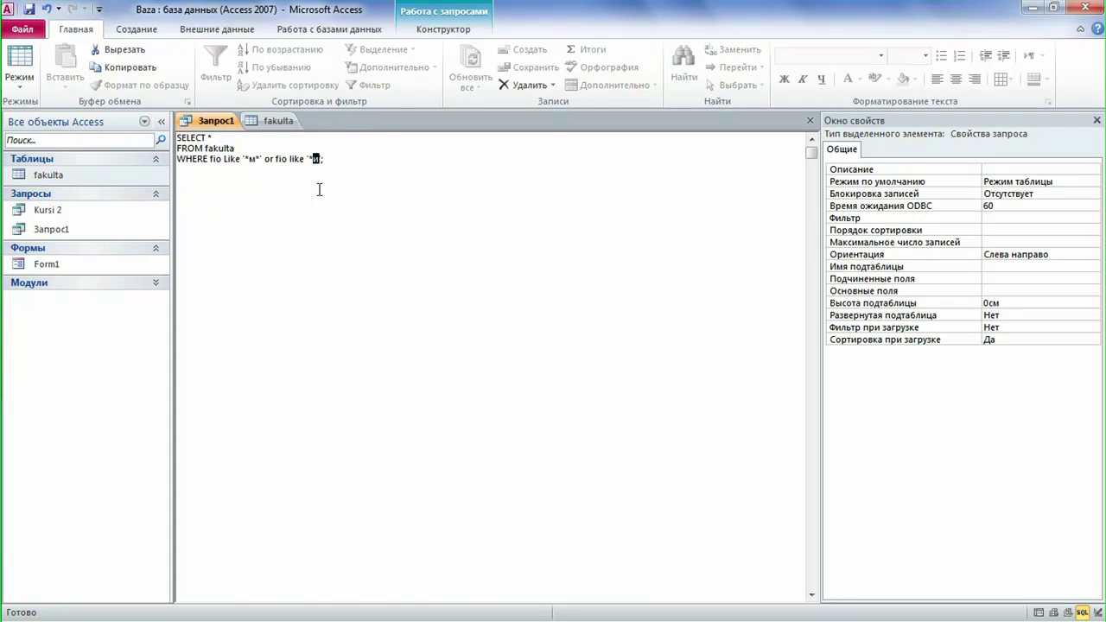
{"action": "type", "text": "ва"}
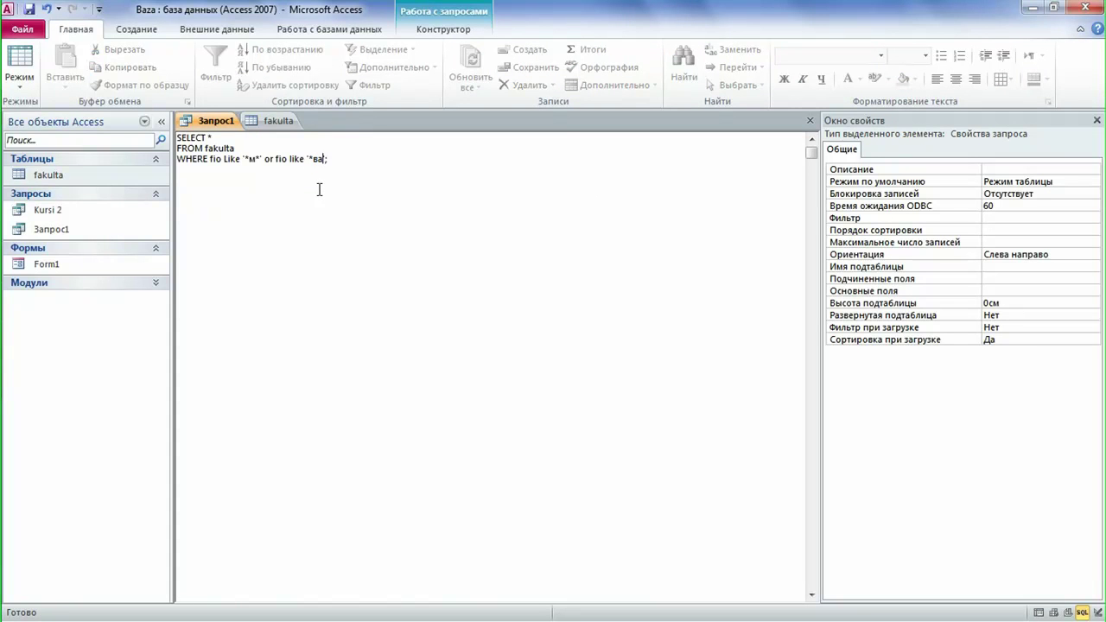
{"action": "left_click", "coordinate": [28, 86]}
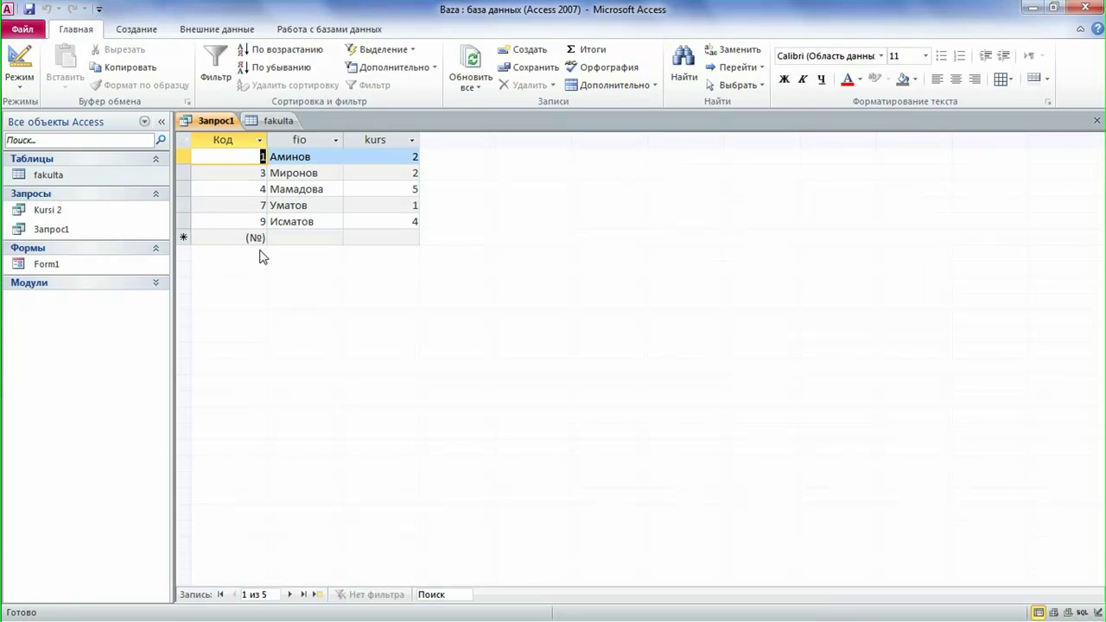
Step: Check each returned fio value against the '*м*' and '*ва' patterns and compare the result with the fakulta table
{"action": "left_click", "coordinate": [278, 156]}
{"action": "left_click", "coordinate": [279, 173]}
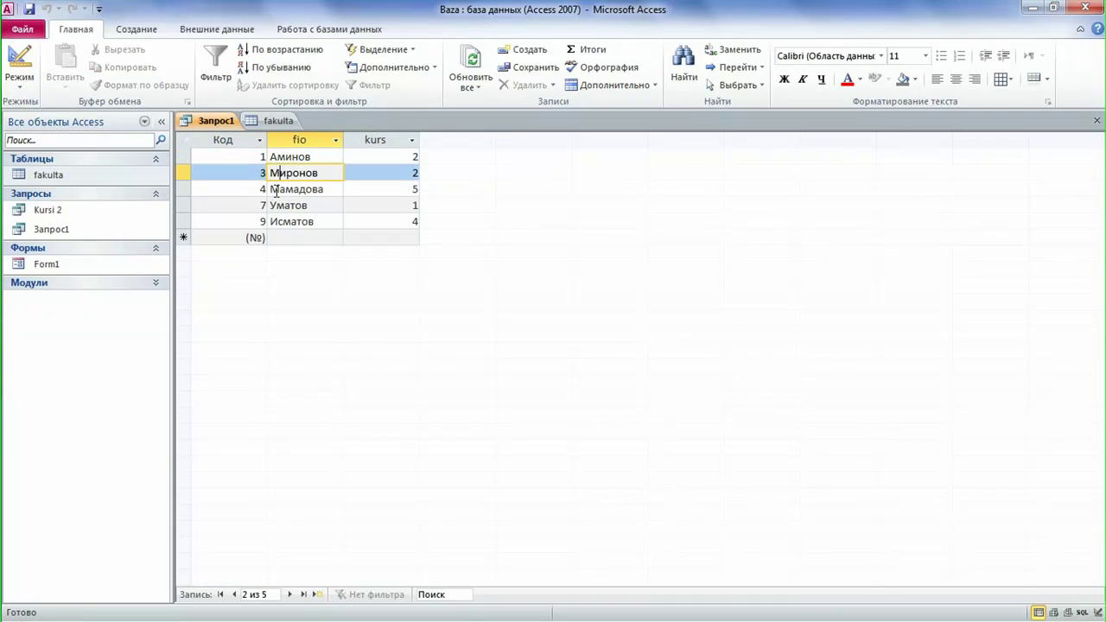
{"action": "left_click", "coordinate": [279, 190]}
{"action": "left_click", "coordinate": [280, 205]}
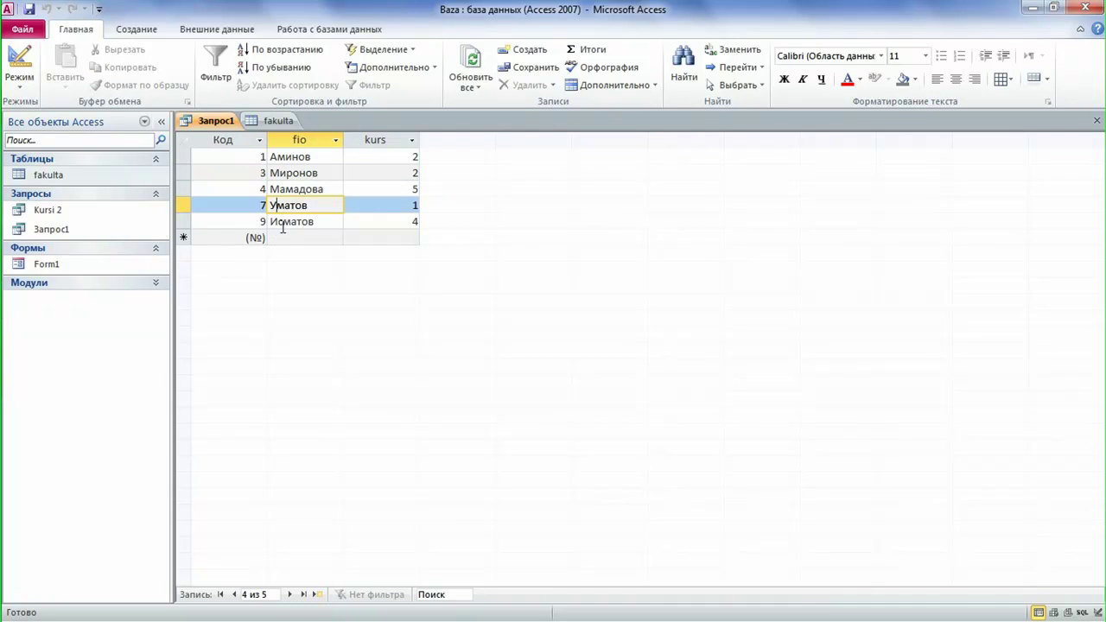
{"action": "left_click", "coordinate": [284, 222]}
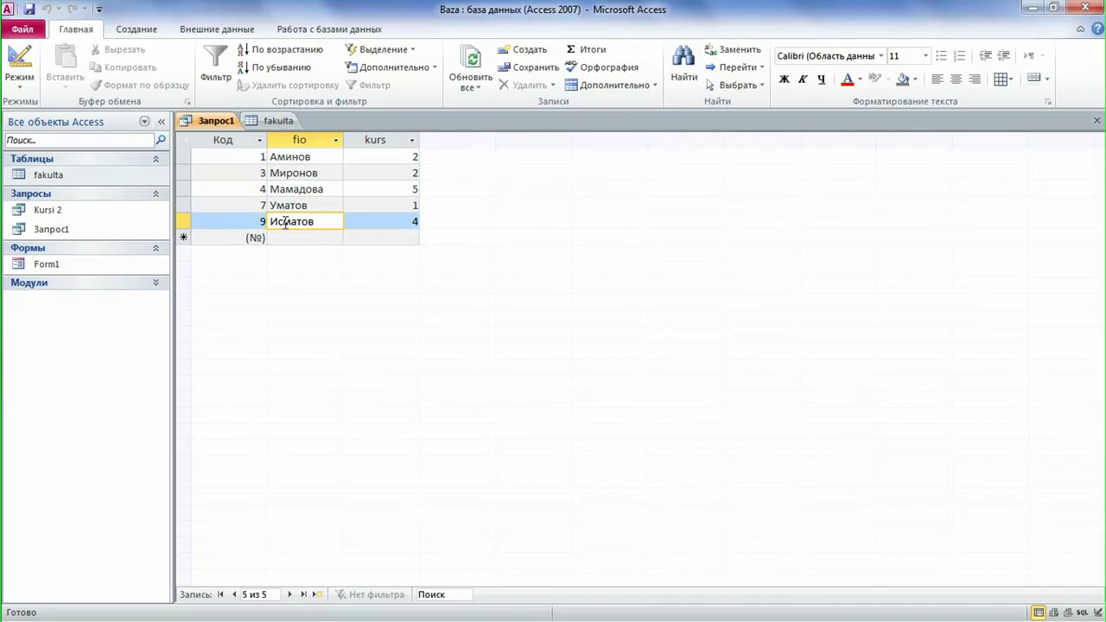
{"action": "left_click_drag", "start_coordinate": [312, 189], "coordinate": [326, 188]}
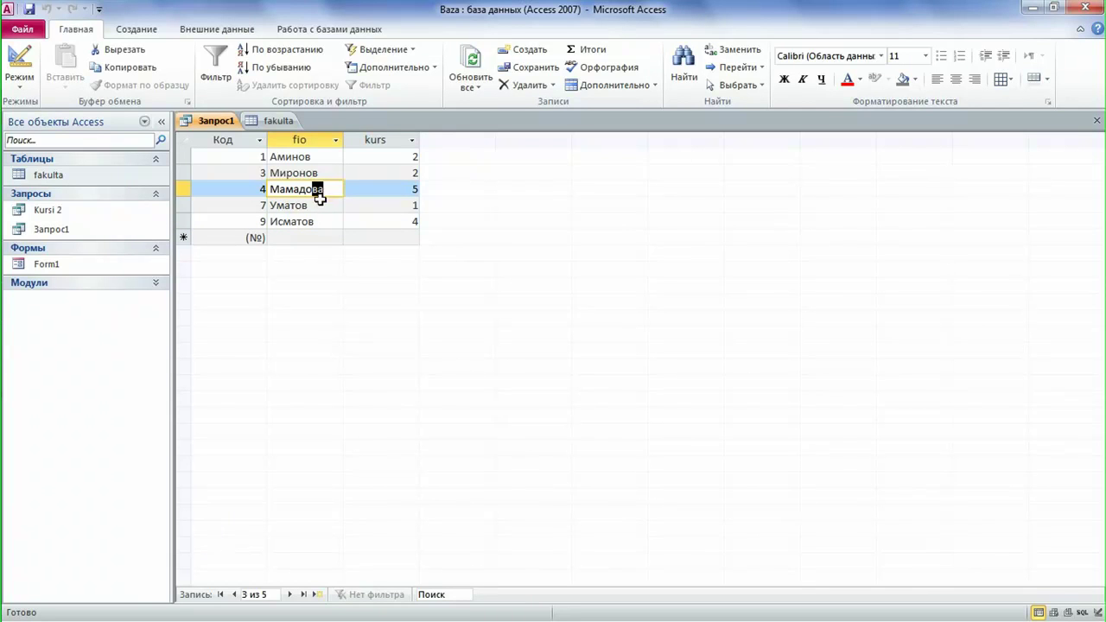
{"action": "left_click", "coordinate": [262, 124]}
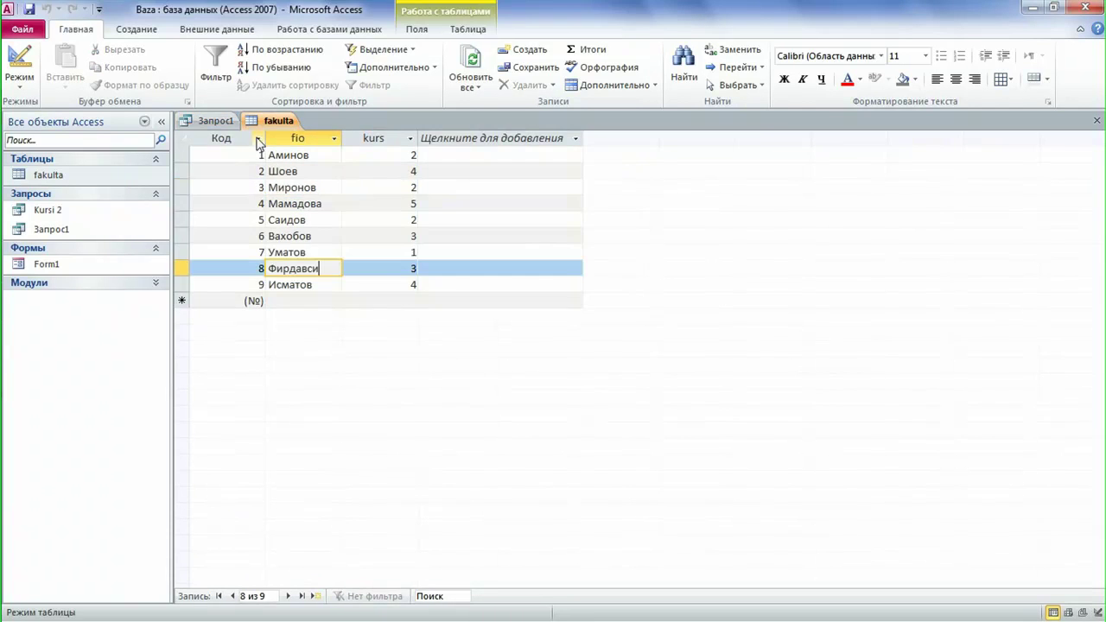
{"action": "left_click", "coordinate": [206, 120]}
Step: Change the first Like pattern in the SQL of Запрос1 to '*с*' and run the query
{"action": "left_click", "coordinate": [19, 76]}
{"action": "left_click", "coordinate": [51, 217]}
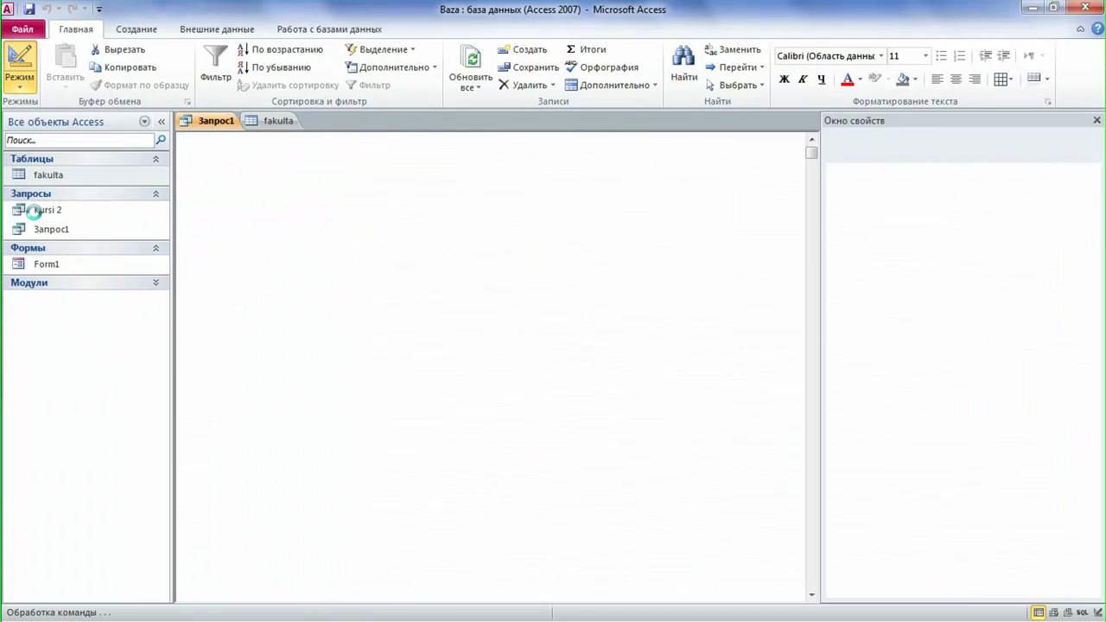
{"action": "double_click", "coordinate": [253, 159]}
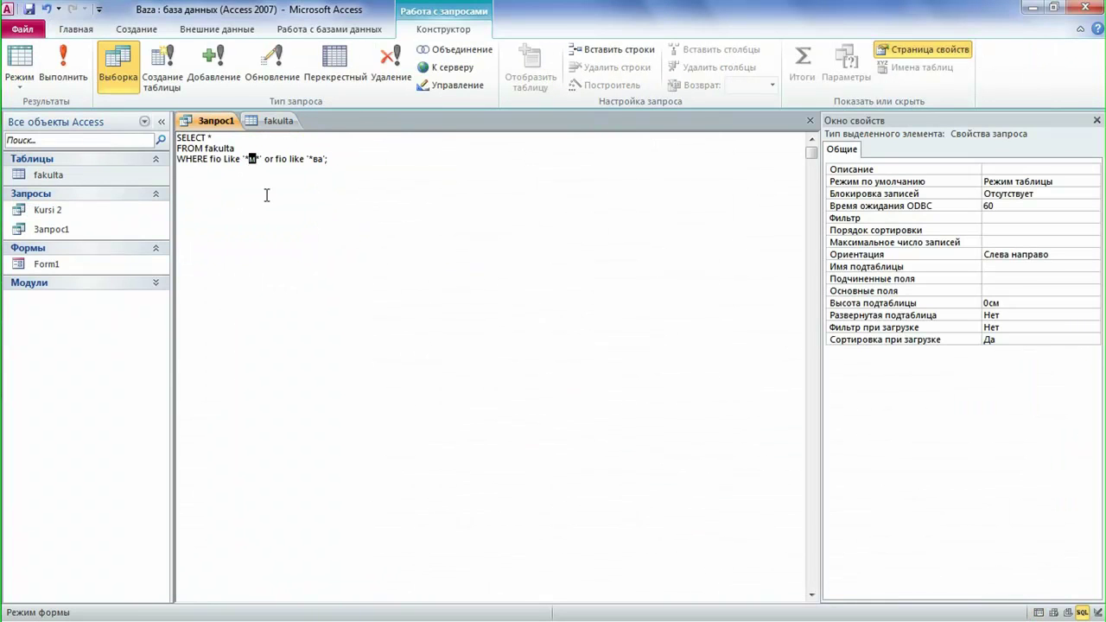
{"action": "type", "text": "с"}
{"action": "left_click", "coordinate": [17, 65]}
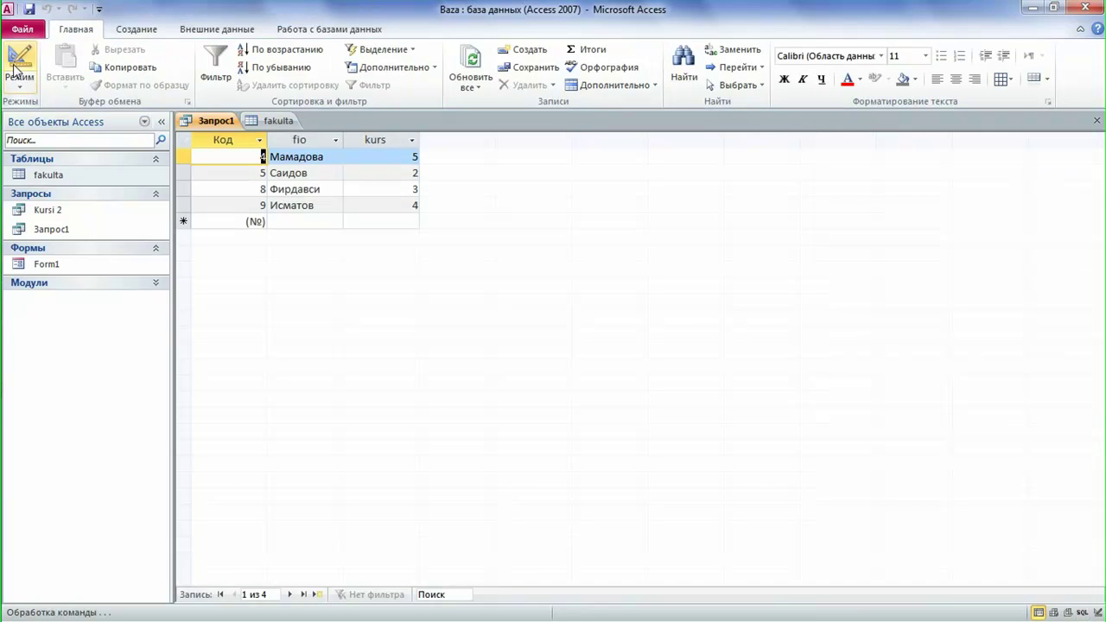
Step: Check the fio value of each returned record against the '*с*' and '*ва' patterns
{"action": "left_click", "coordinate": [271, 156]}
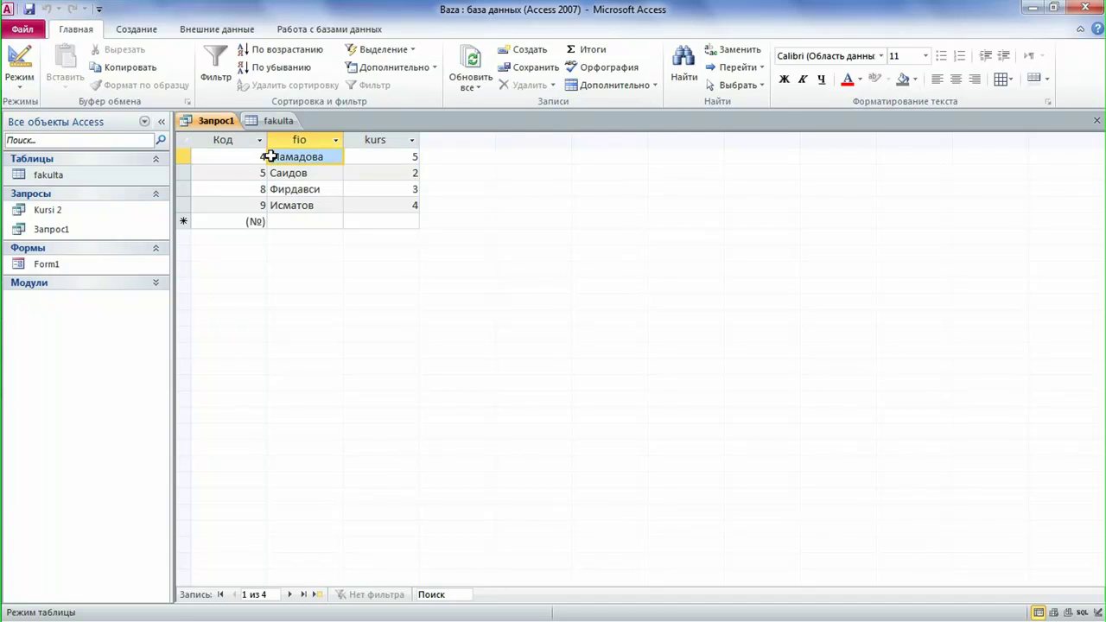
{"action": "left_click", "coordinate": [290, 156]}
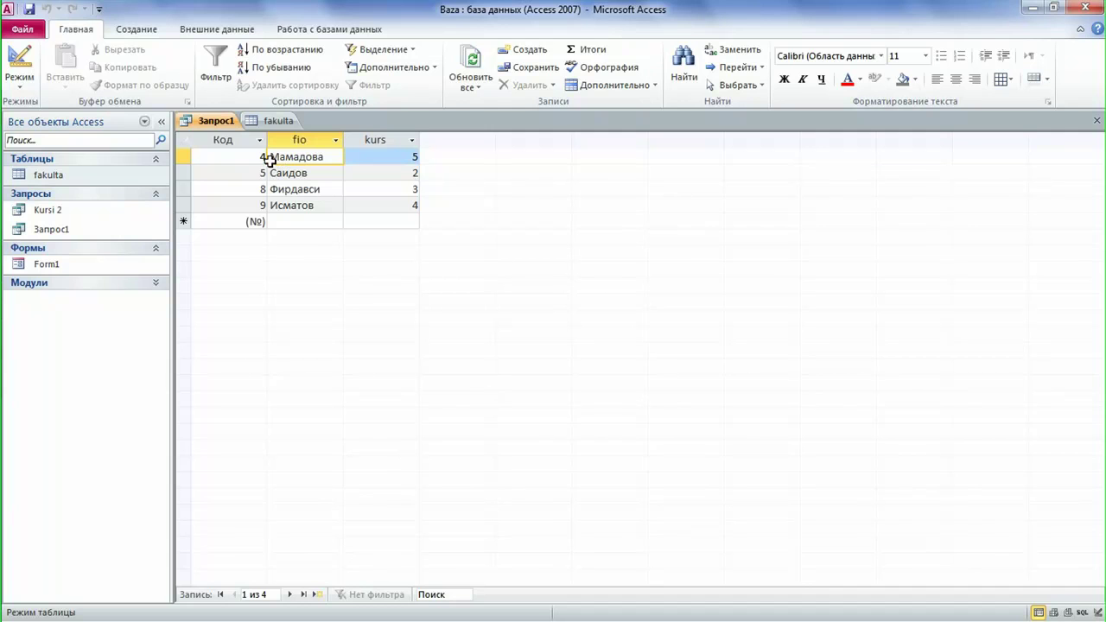
{"action": "left_click_drag", "start_coordinate": [277, 157], "coordinate": [325, 157]}
{"action": "left_click", "coordinate": [293, 156]}
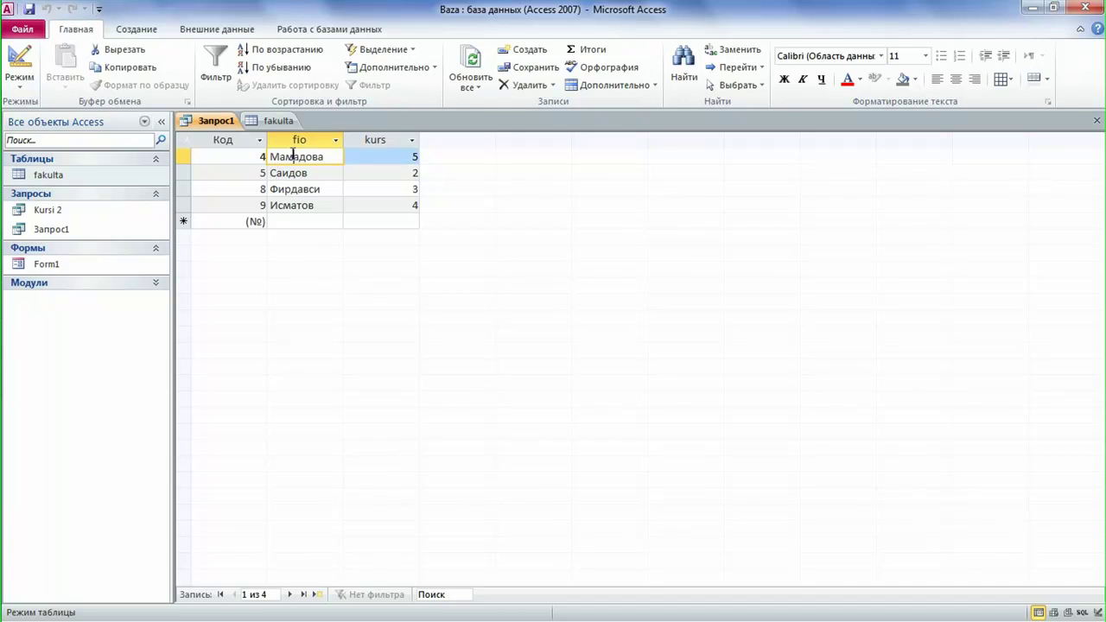
{"action": "left_click_drag", "start_coordinate": [311, 157], "coordinate": [325, 156]}
{"action": "left_click_drag", "start_coordinate": [270, 173], "coordinate": [275, 173]}
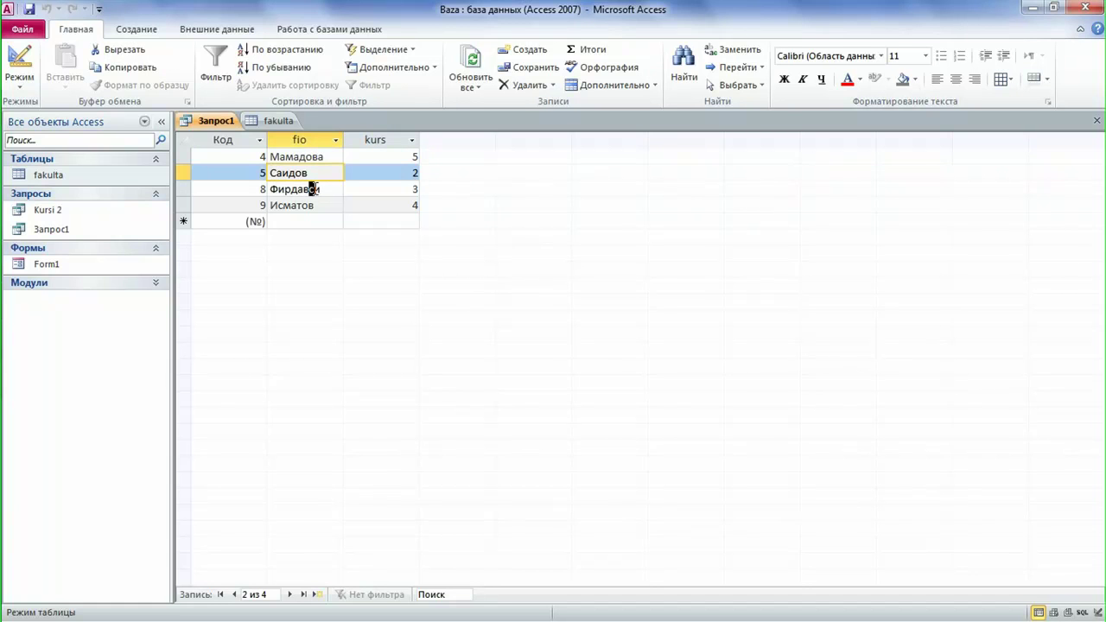
{"action": "left_click", "coordinate": [302, 189]}
{"action": "left_click", "coordinate": [282, 204]}
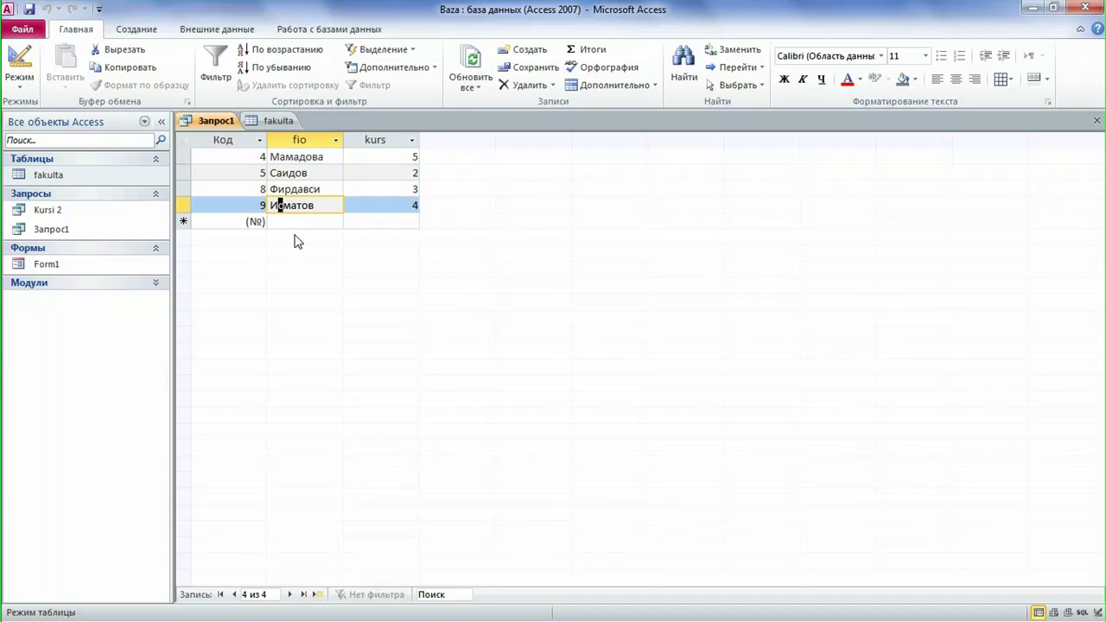
{"action": "left_click", "coordinate": [303, 172]}
{"action": "left_click", "coordinate": [270, 156]}
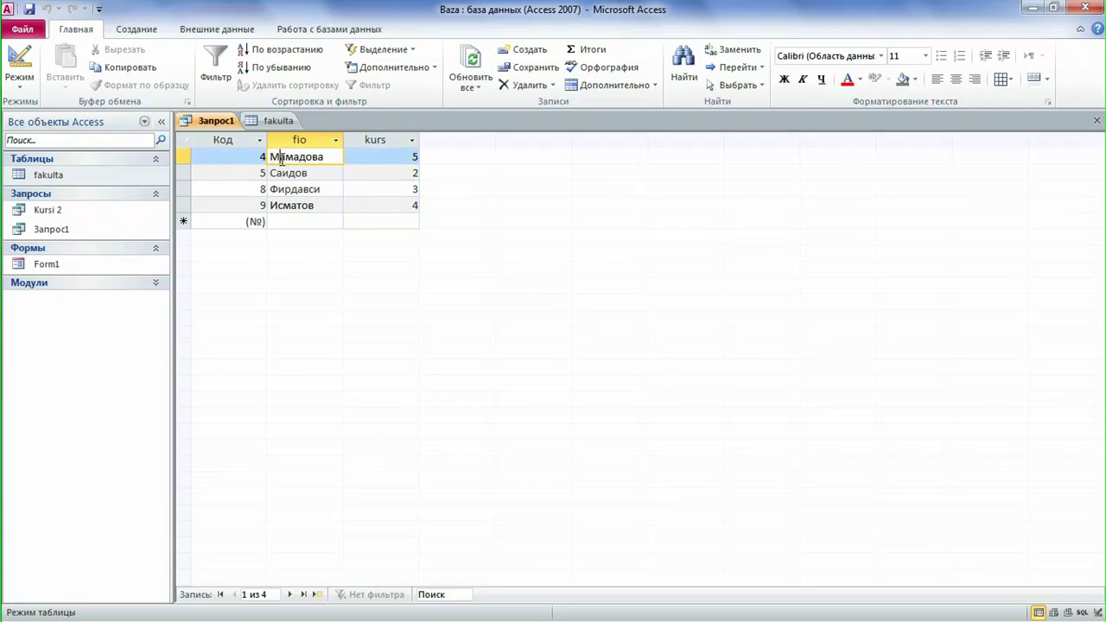
Step: Reopen the SQL of Запрос1 and review the '*ва' pattern in its second Like condition
{"action": "left_click", "coordinate": [20, 76]}
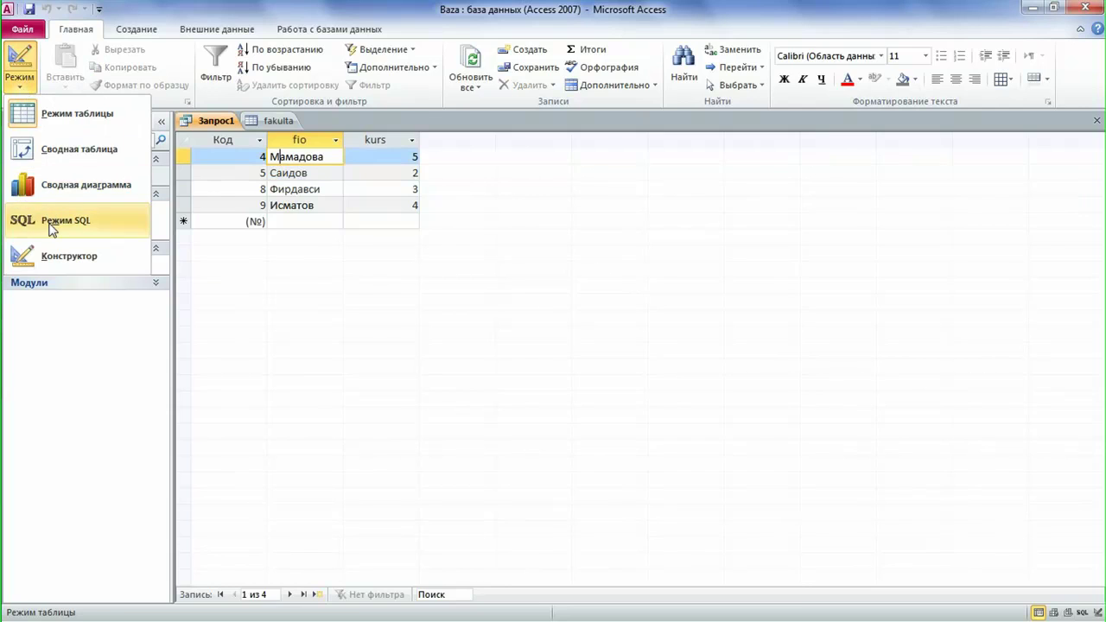
{"action": "left_click", "coordinate": [52, 222]}
{"action": "left_click", "coordinate": [309, 158]}
{"action": "left_click_drag", "start_coordinate": [311, 159], "coordinate": [324, 153]}
{"action": "left_click", "coordinate": [309, 170]}
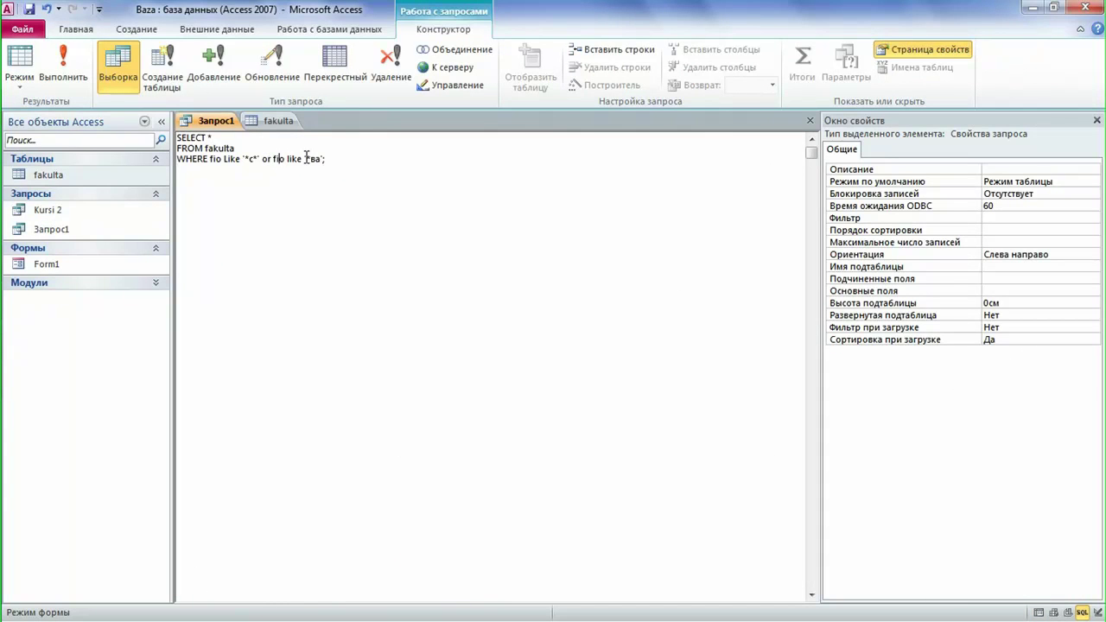
{"action": "left_click", "coordinate": [291, 148]}
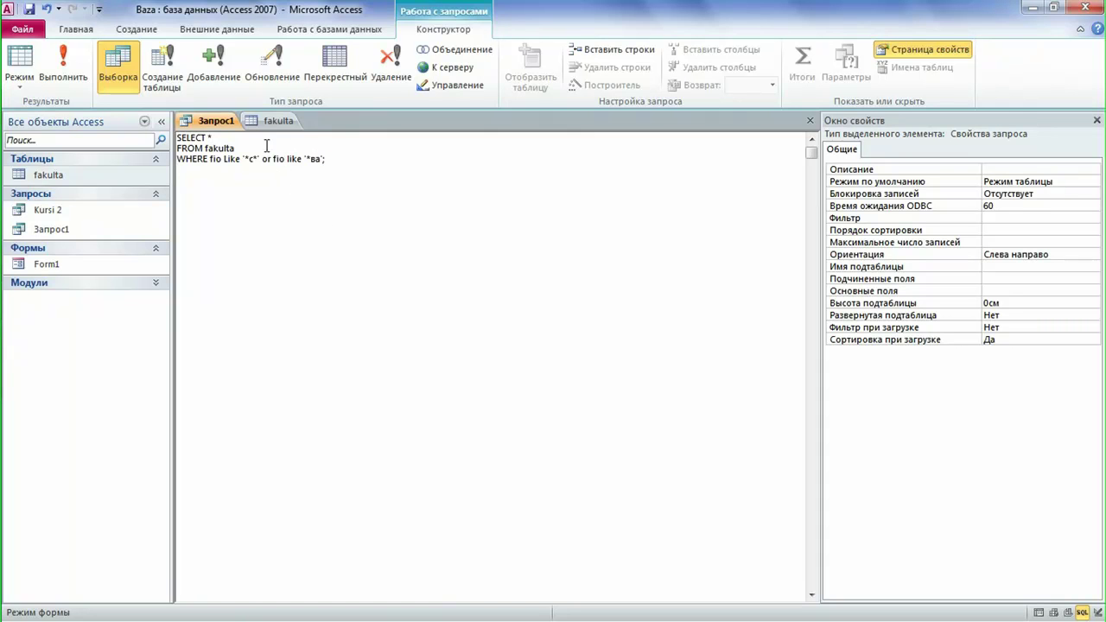
Step: Run Запрос1 again and go through the fio values of the returned records one by one
{"action": "left_click", "coordinate": [64, 69]}
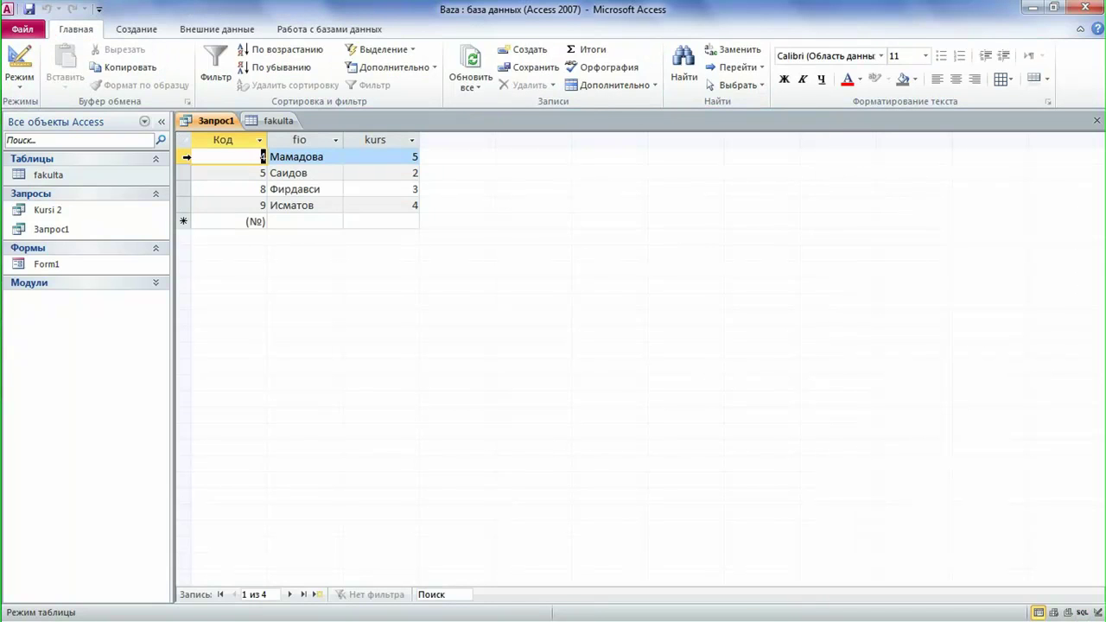
{"action": "left_click", "coordinate": [184, 157]}
{"action": "left_click", "coordinate": [34, 93]}
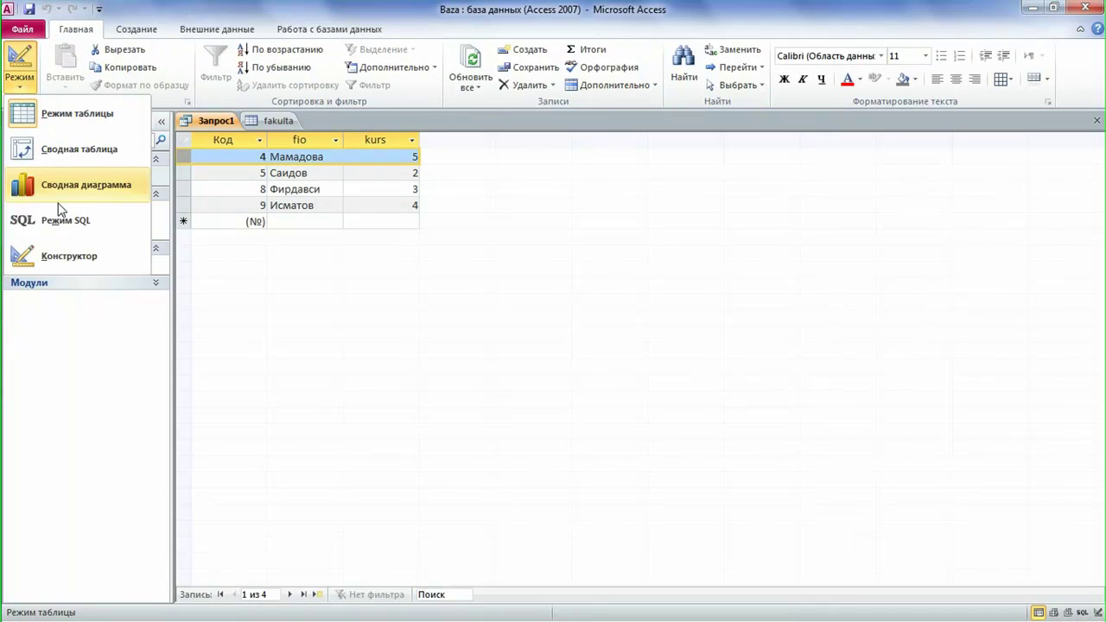
{"action": "left_click", "coordinate": [283, 160]}
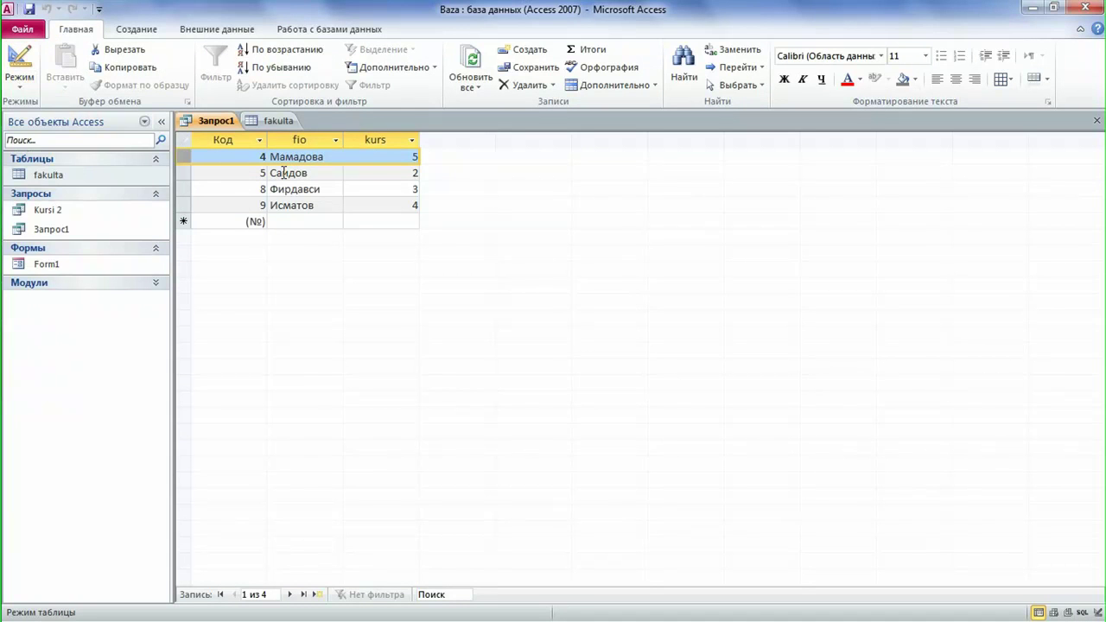
{"action": "left_click", "coordinate": [283, 173]}
{"action": "left_click", "coordinate": [283, 189]}
{"action": "left_click", "coordinate": [283, 206]}
Step: Remove the or condition with '*ва' from the SQL of Запрос1, keeping only fio Like '*с*', and run the query
{"action": "left_click", "coordinate": [20, 86]}
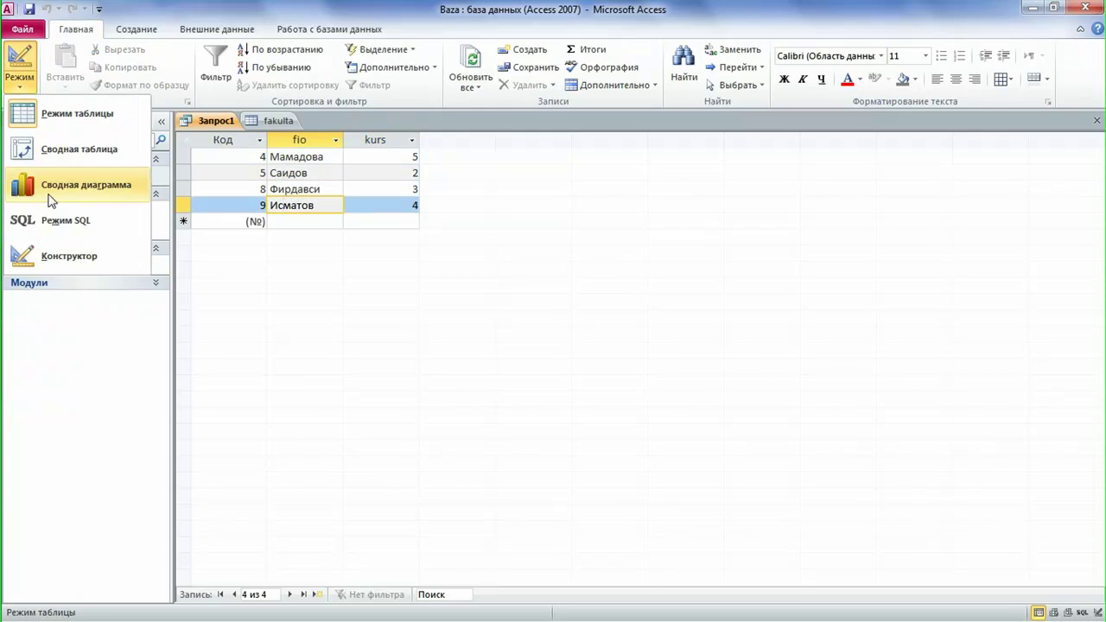
{"action": "left_click", "coordinate": [62, 226]}
{"action": "left_click_drag", "start_coordinate": [260, 162], "coordinate": [322, 163]}
{"action": "key", "text": "Delete"}
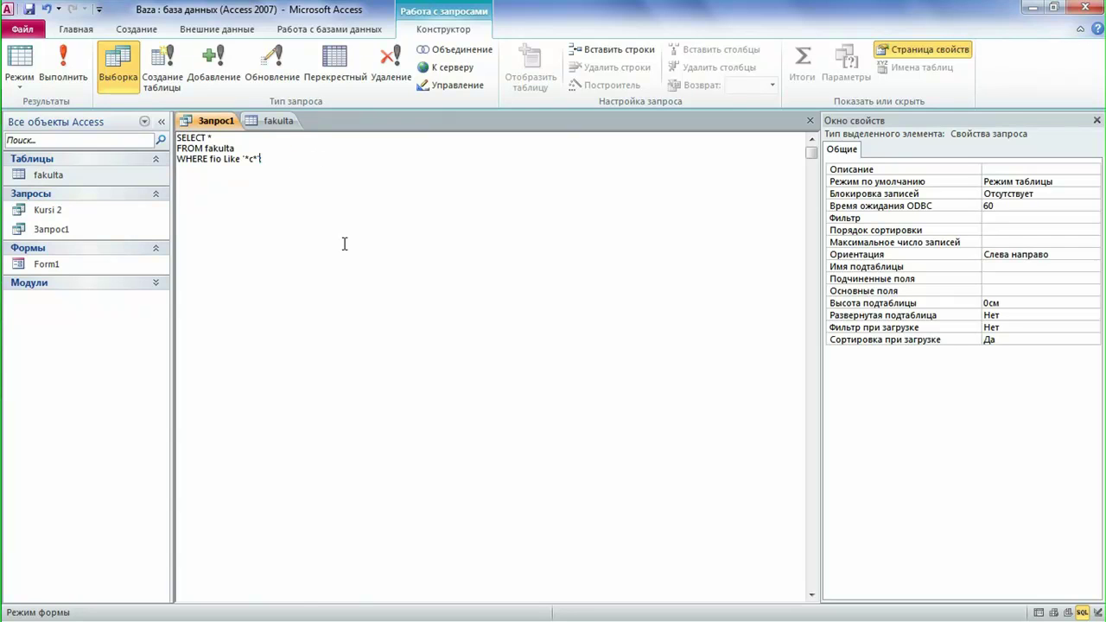
{"action": "left_click", "coordinate": [20, 65]}
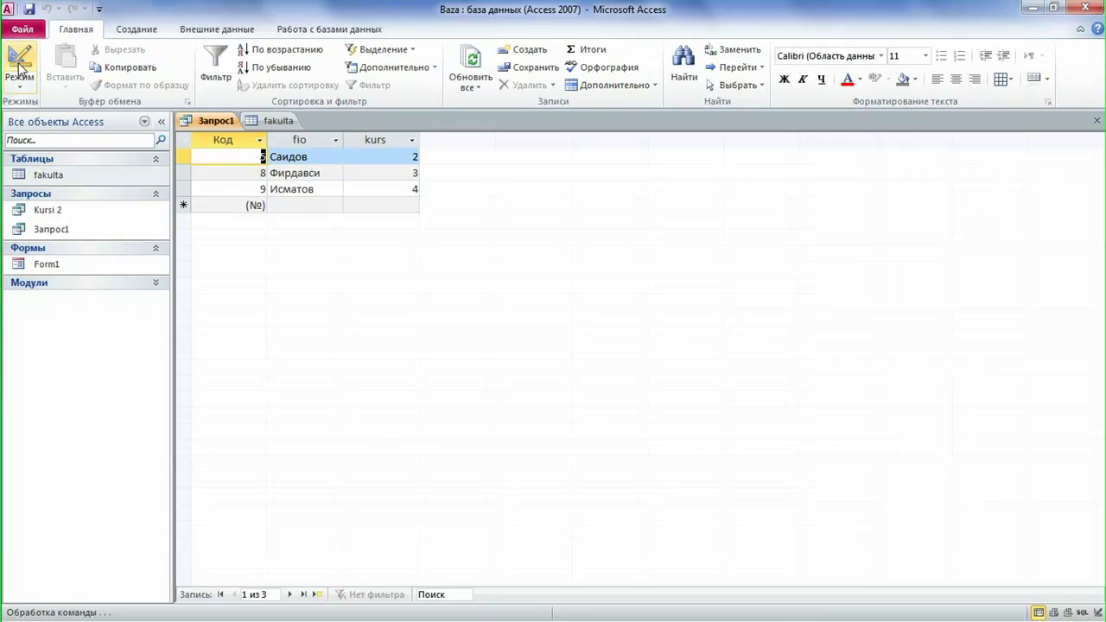
Step: Check the fio value of each returned record against the single '*с*' pattern
{"action": "left_click", "coordinate": [272, 163]}
{"action": "left_click", "coordinate": [275, 171]}
{"action": "left_click", "coordinate": [276, 188]}
{"action": "left_click", "coordinate": [283, 150]}
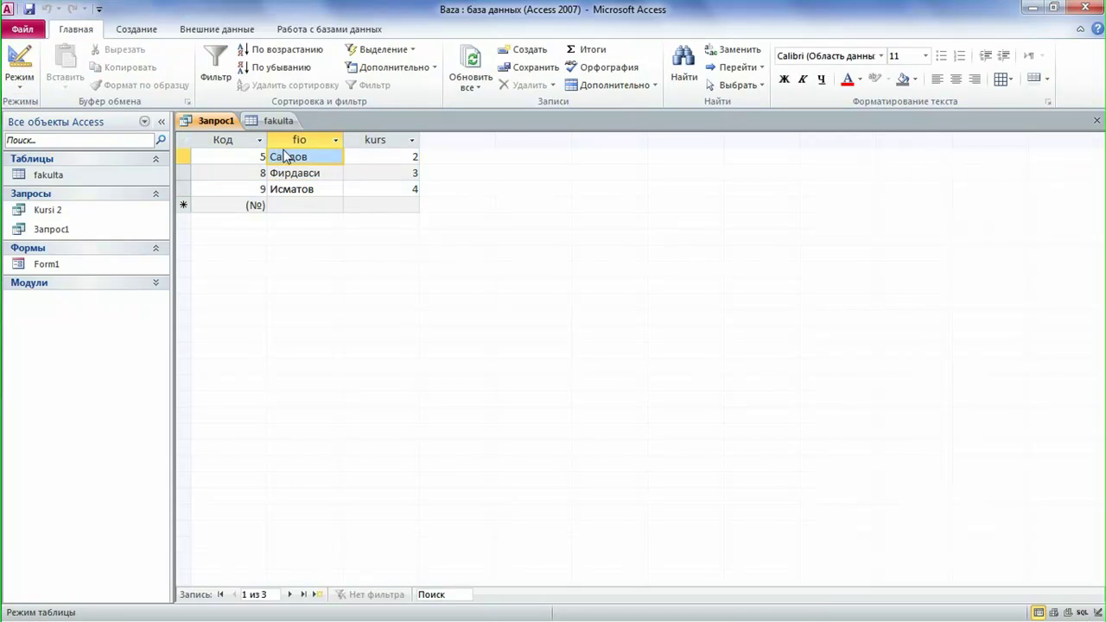
{"action": "left_click", "coordinate": [283, 157]}
{"action": "left_click", "coordinate": [275, 173]}
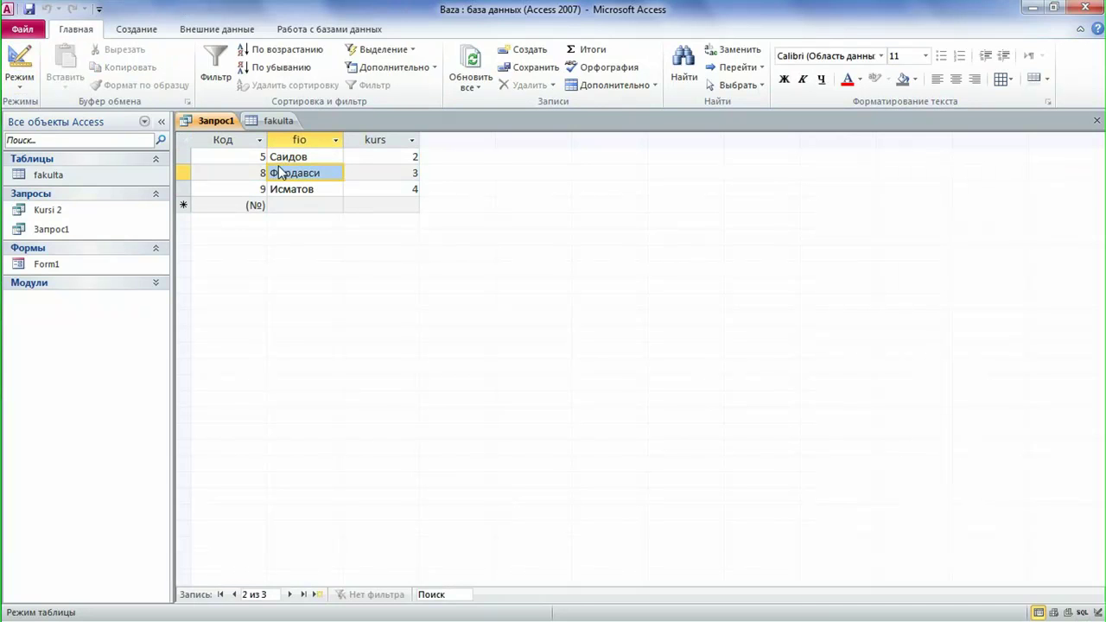
Step: Reopen the SQL of Запрос1 at its fio Like '*с*' condition
{"action": "left_click", "coordinate": [19, 84]}
{"action": "left_click", "coordinate": [43, 220]}
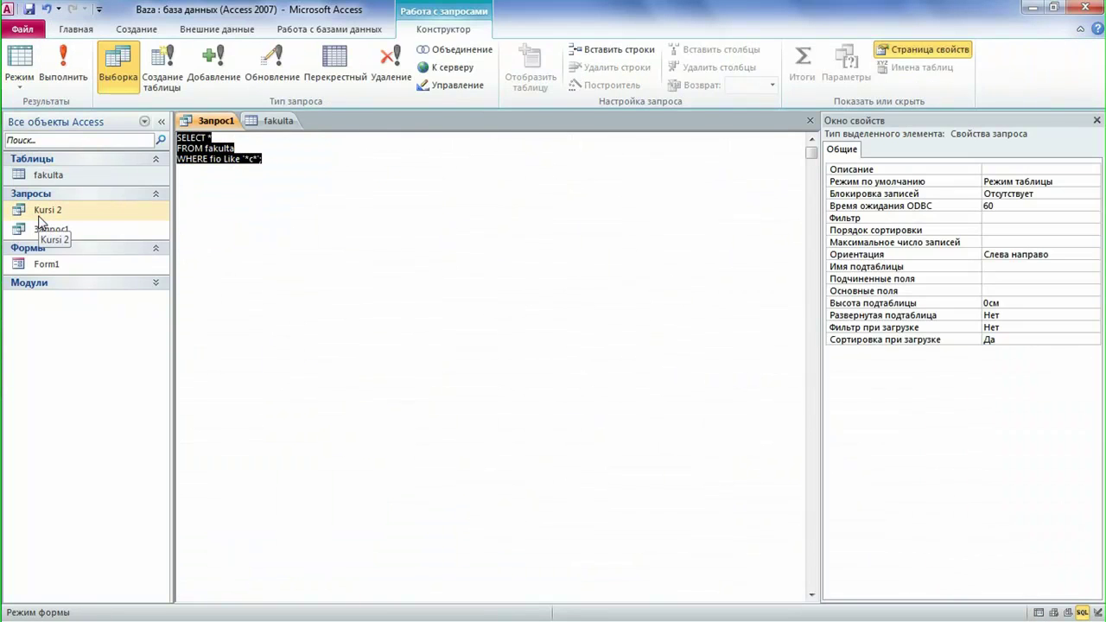
{"action": "left_click", "coordinate": [251, 166]}
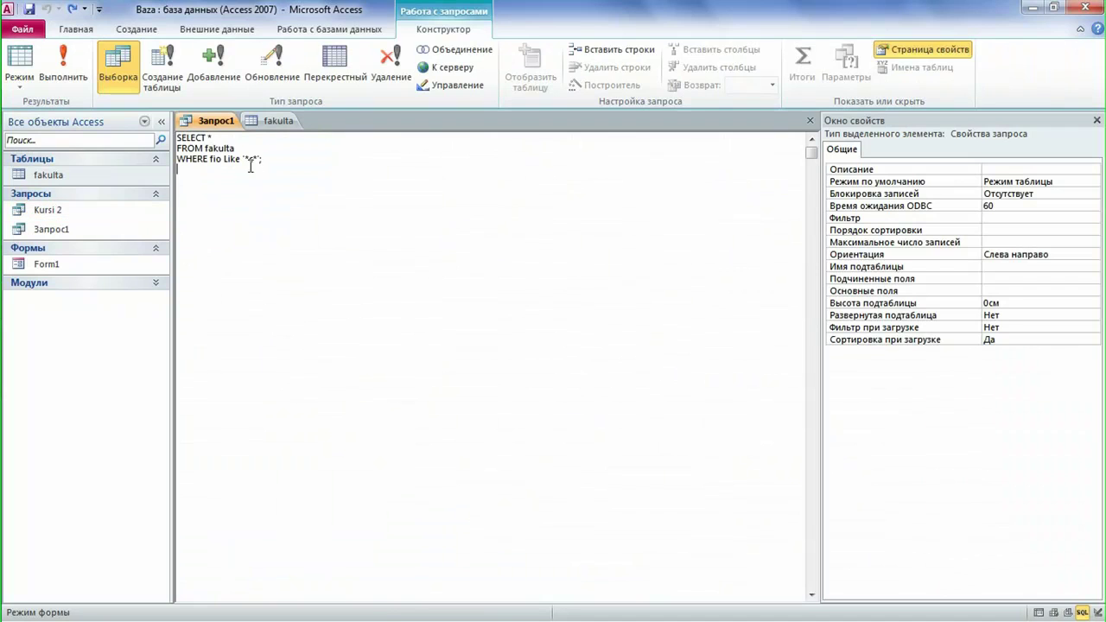